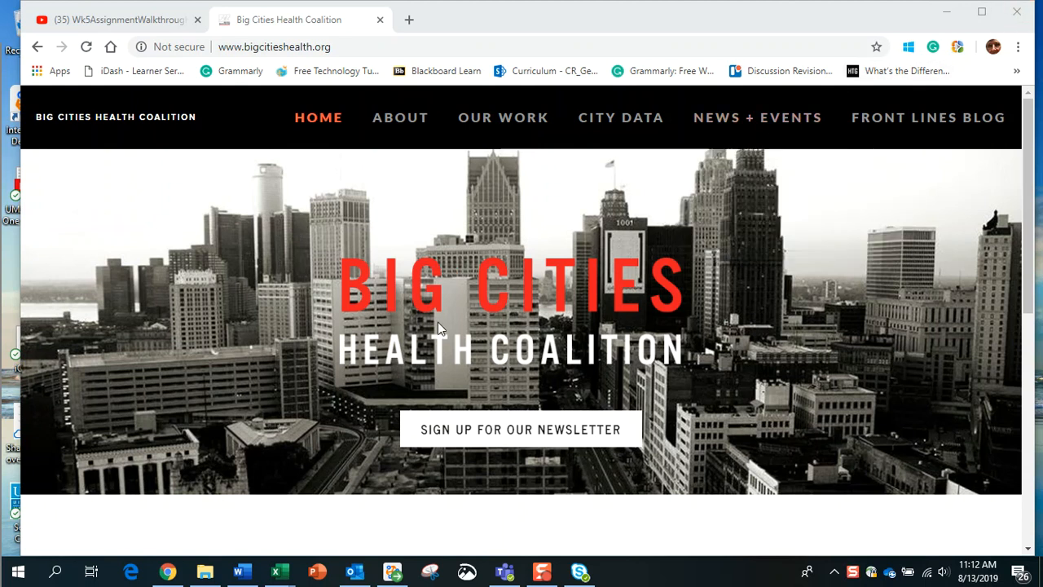
Step: View bigcitieshealth.org in Chrome, then bring the city data unhealthybehavREVGH workbook on screen
{"action": "left_click", "coordinate": [444, 289]}
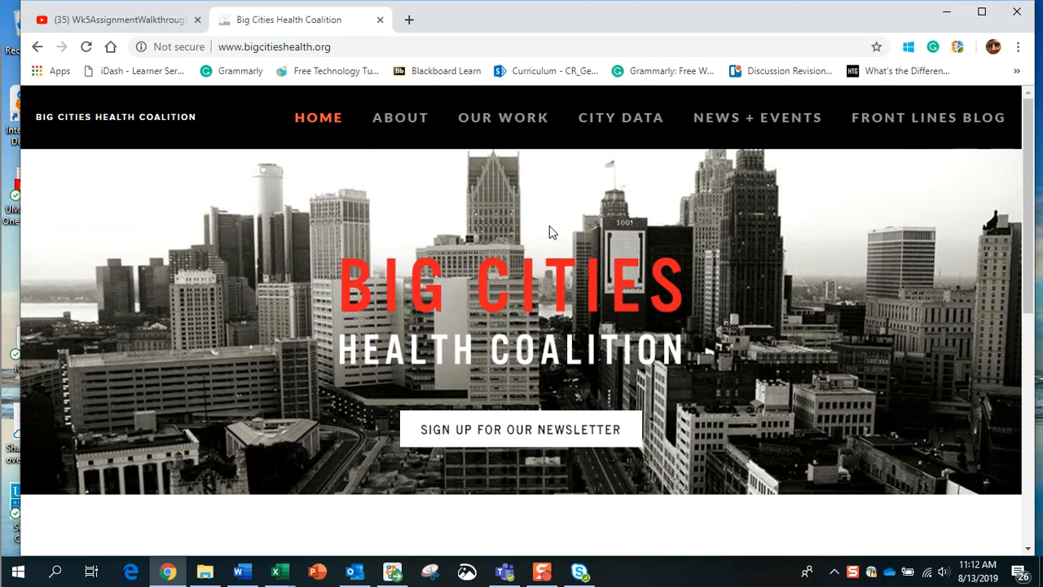
{"action": "mouse_move", "coordinate": [621, 126]}
{"action": "key", "text": "alt+Tab"}
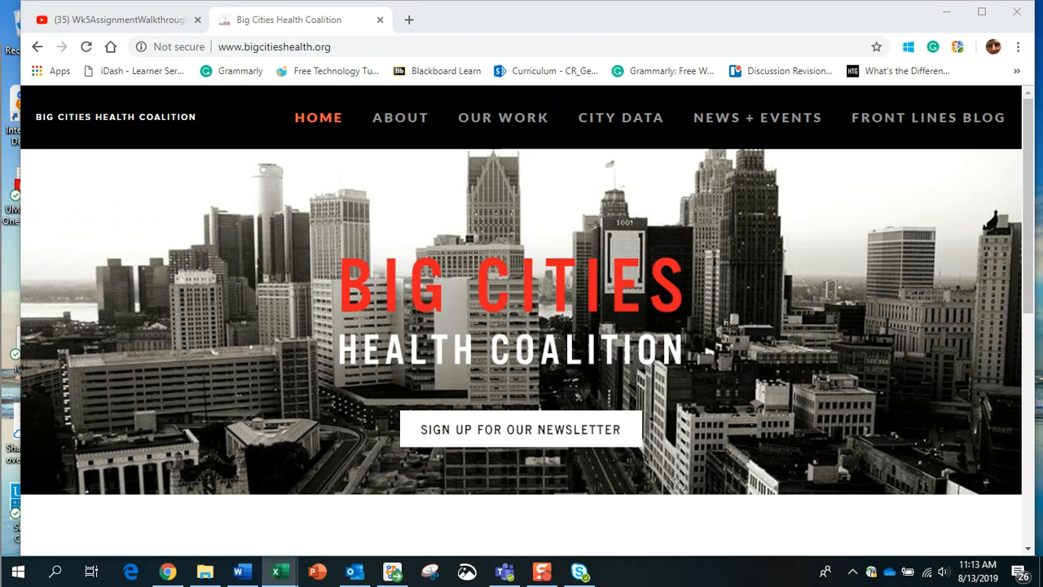
{"action": "left_click_drag", "start_coordinate": [0, 50], "coordinate": [702, 16]}
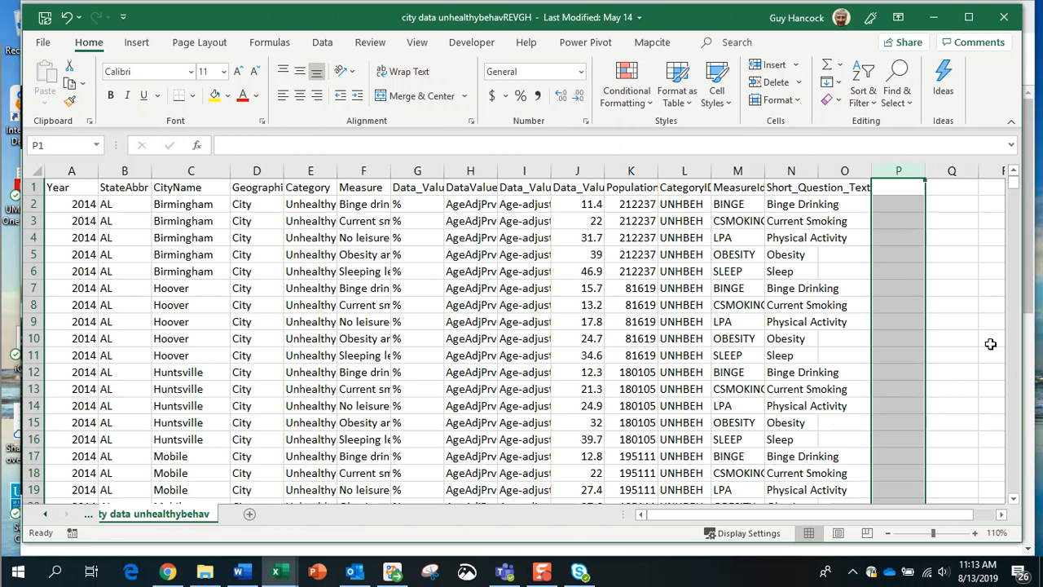
Step: Confirm the city data ends at row 2501, then move Excel aside to reveal bigcitieshealth.org
{"action": "left_click_drag", "start_coordinate": [1015, 184], "coordinate": [1010, 371]}
{"action": "left_click_drag", "start_coordinate": [988, 434], "coordinate": [1016, 497]}
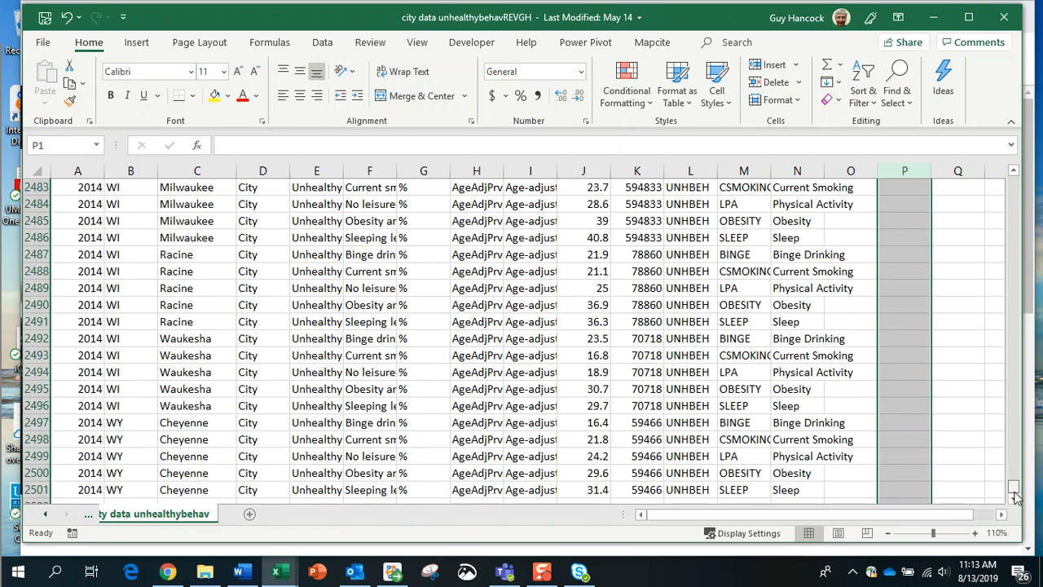
{"action": "left_click", "coordinate": [34, 489]}
{"action": "scroll", "coordinate": [144, 490], "scroll_direction": "down", "scroll_amount": 3}
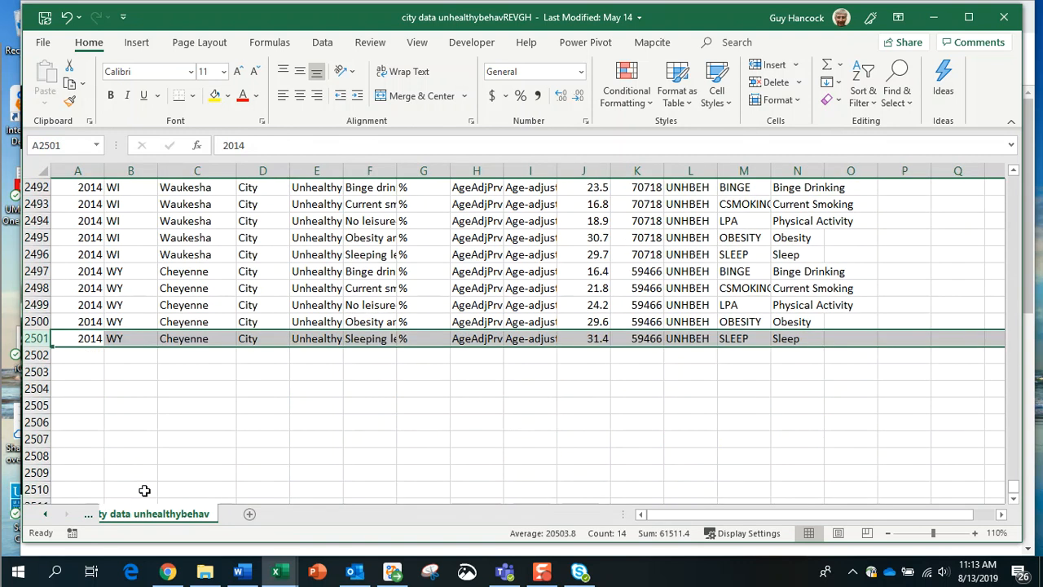
{"action": "scroll", "coordinate": [143, 490], "scroll_direction": "up", "scroll_amount": 5}
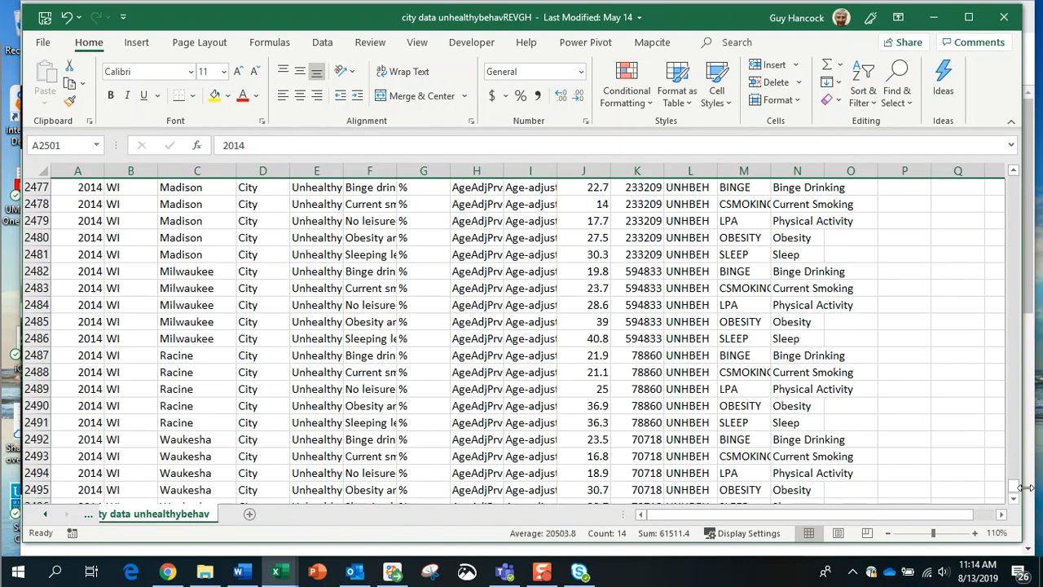
{"action": "left_click_drag", "start_coordinate": [1015, 486], "coordinate": [1009, 152]}
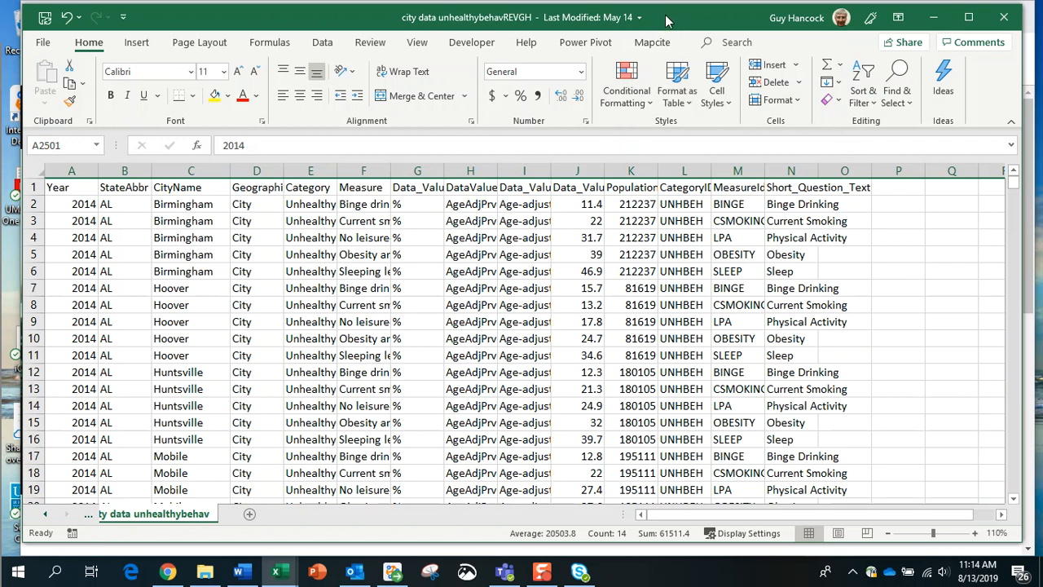
{"action": "mouse_move", "coordinate": [666, 21]}
{"action": "left_mouse_down"}
{"action": "mouse_move", "coordinate": [142, 106]}
{"action": "mouse_move", "coordinate": [0, 109]}
{"action": "left_mouse_up"}
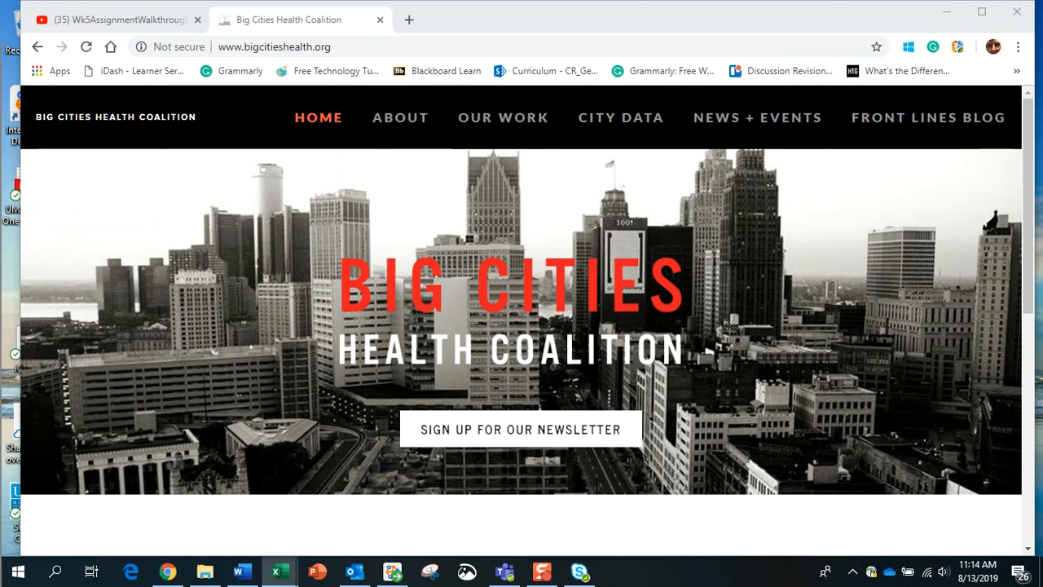
Step: Bring the CI2000_Wk5_AssignmentNoDupwDirections workbook forward, enlarge it, and select the Part 1 directions in I2
{"action": "left_click_drag", "start_coordinate": [0, 109], "coordinate": [686, 21]}
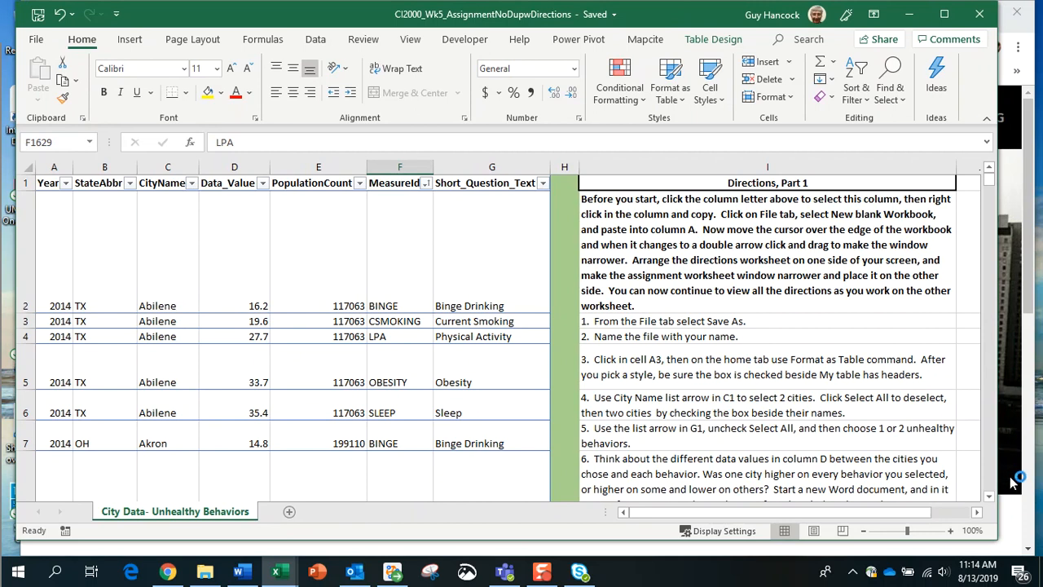
{"action": "left_click_drag", "start_coordinate": [998, 535], "coordinate": [1027, 539]}
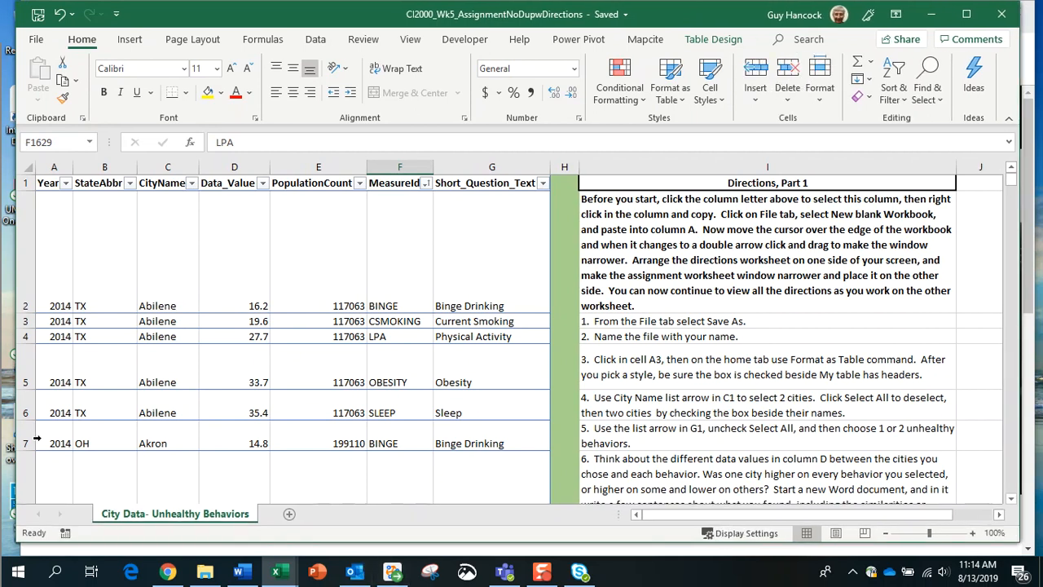
{"action": "left_click", "coordinate": [643, 229]}
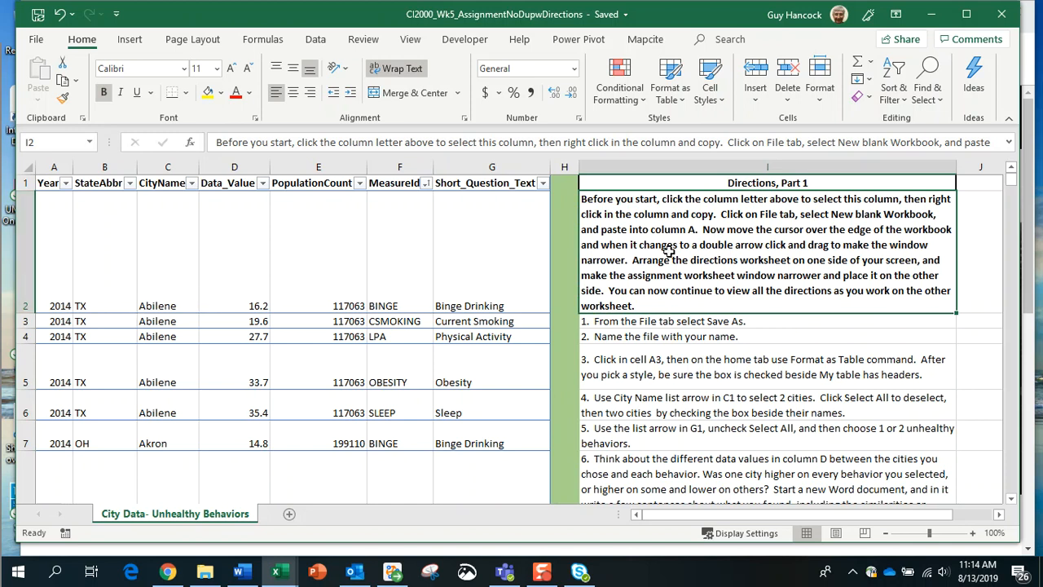
Step: Copy the whole Directions column I of the assignment workbook
{"action": "left_click", "coordinate": [759, 167]}
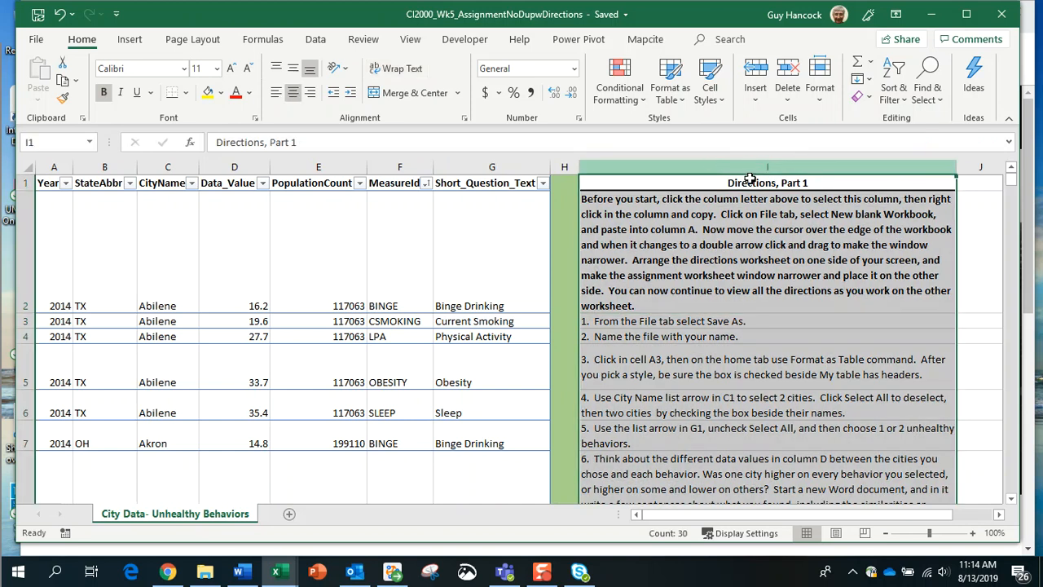
{"action": "right_click", "coordinate": [732, 324]}
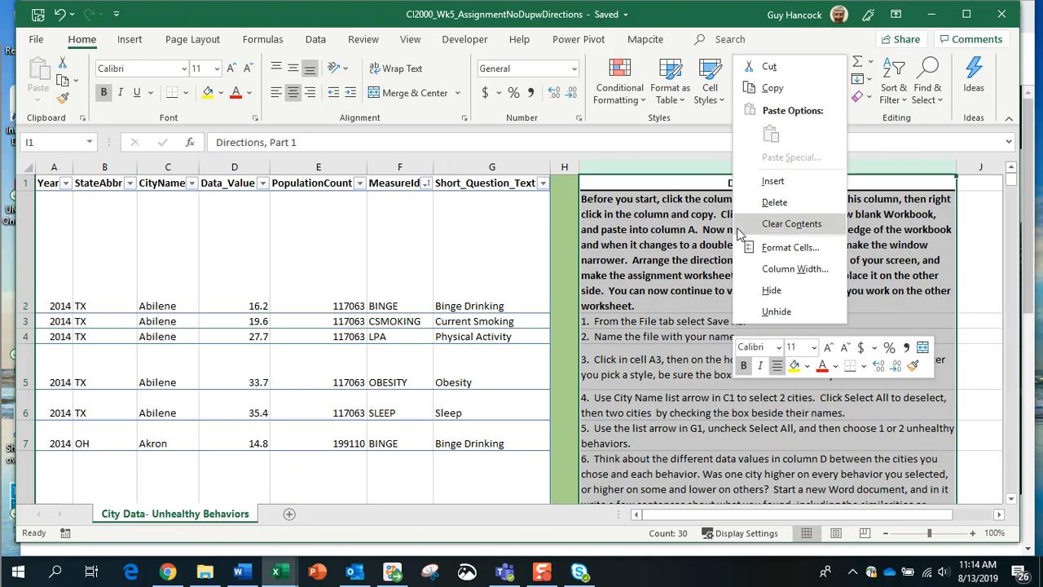
{"action": "left_click", "coordinate": [751, 92]}
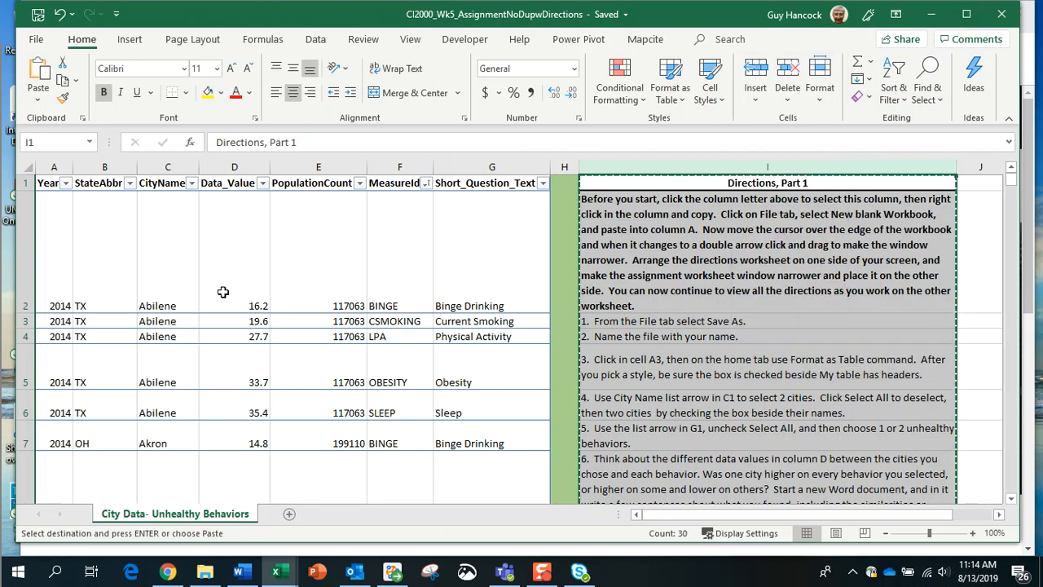
Step: Create a new blank workbook, Book3, and move its window up and left
{"action": "left_click", "coordinate": [36, 40]}
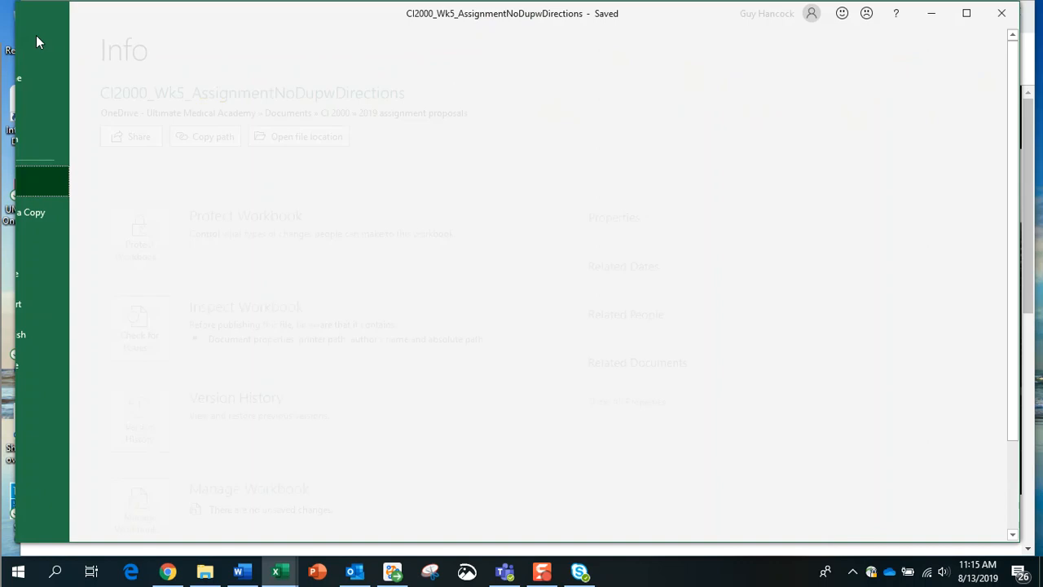
{"action": "left_click", "coordinate": [43, 110]}
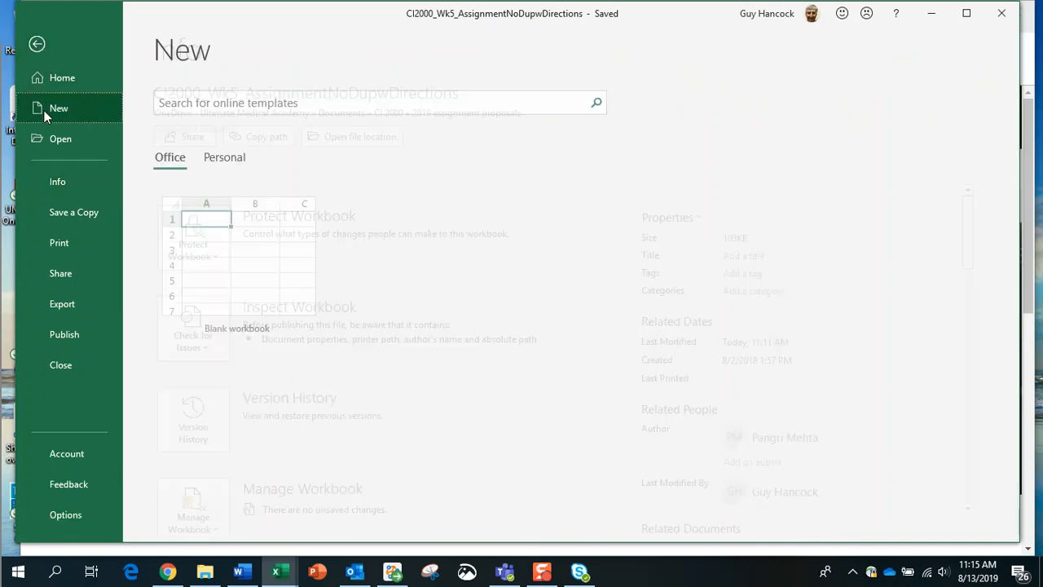
{"action": "left_click", "coordinate": [208, 243]}
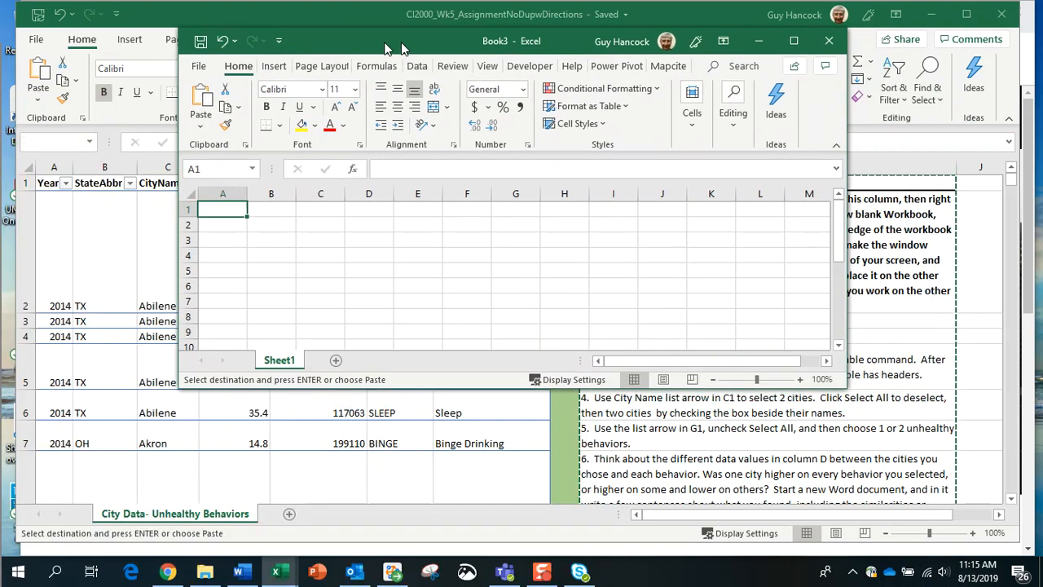
{"action": "left_click_drag", "start_coordinate": [402, 48], "coordinate": [355, 36]}
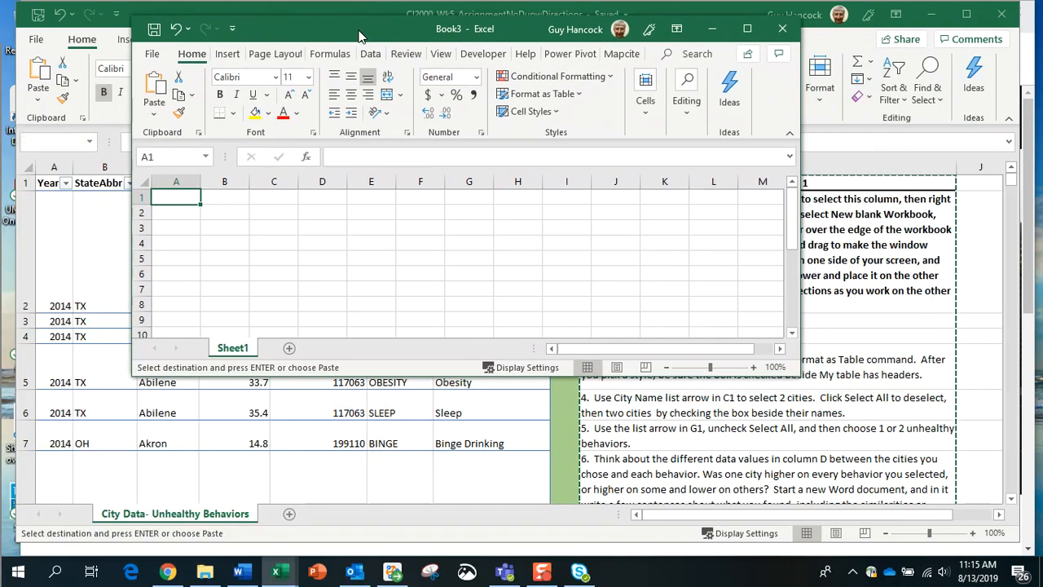
Step: Paste the directions into column A of Book3 and make the window narrower and taller
{"action": "right_click", "coordinate": [169, 197]}
{"action": "left_click", "coordinate": [210, 228]}
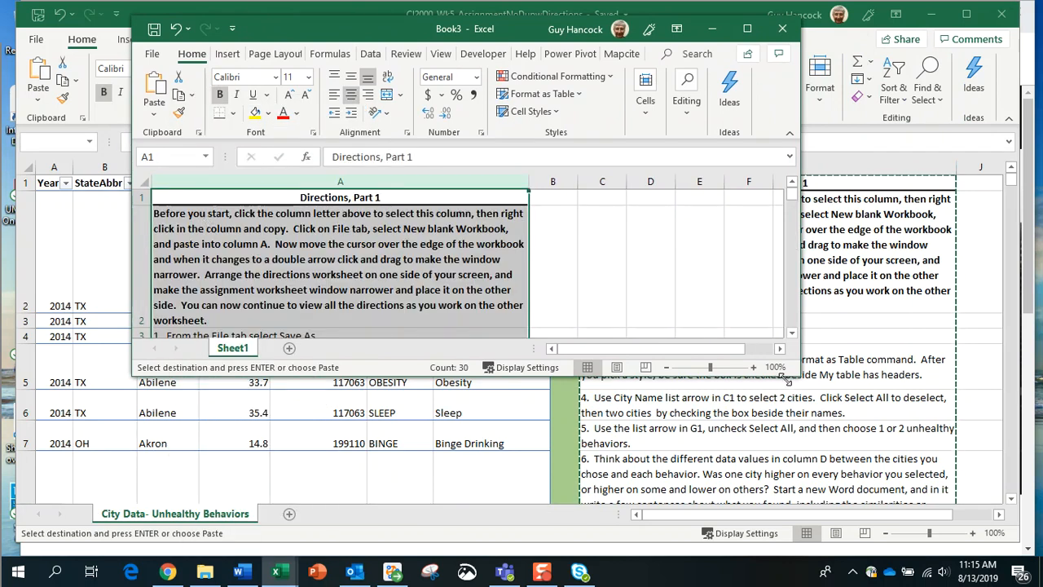
{"action": "left_click_drag", "start_coordinate": [802, 372], "coordinate": [617, 506]}
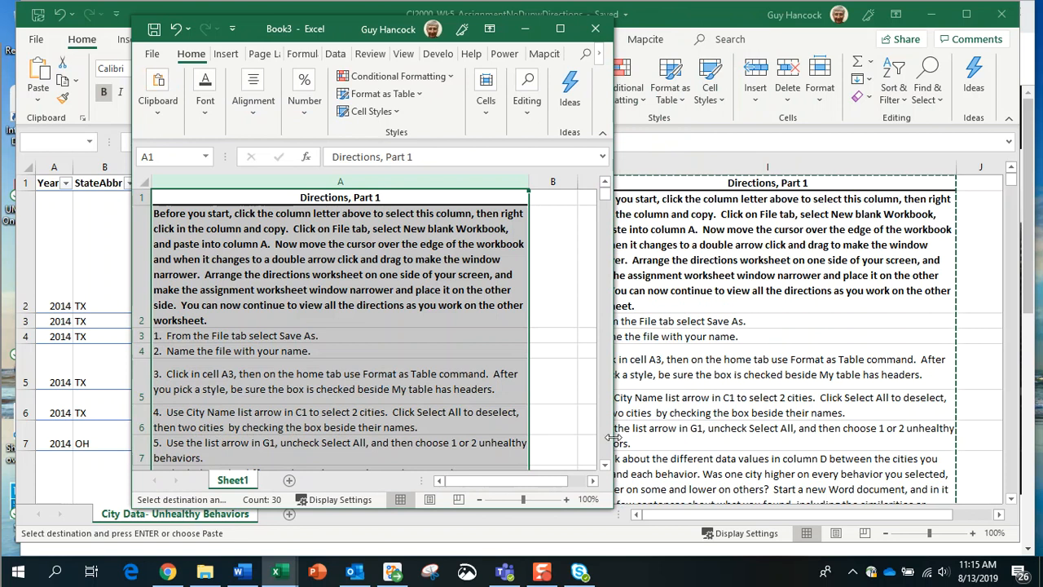
{"action": "left_click_drag", "start_coordinate": [615, 370], "coordinate": [572, 370]}
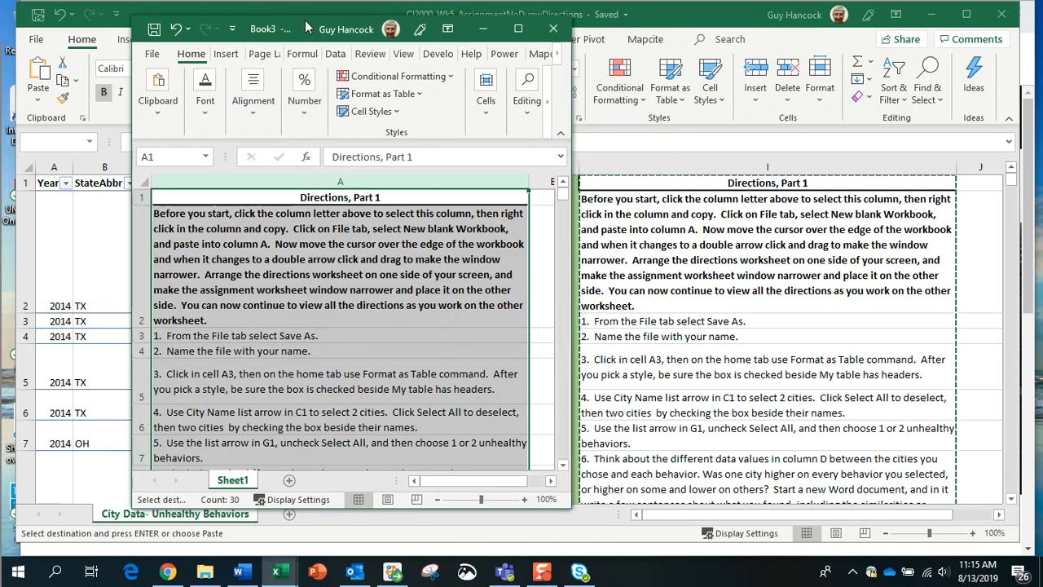
Step: Place Book3 at the top-left, lengthen it to show more directions, then return to the assignment workbook
{"action": "left_click_drag", "start_coordinate": [302, 28], "coordinate": [177, 18]}
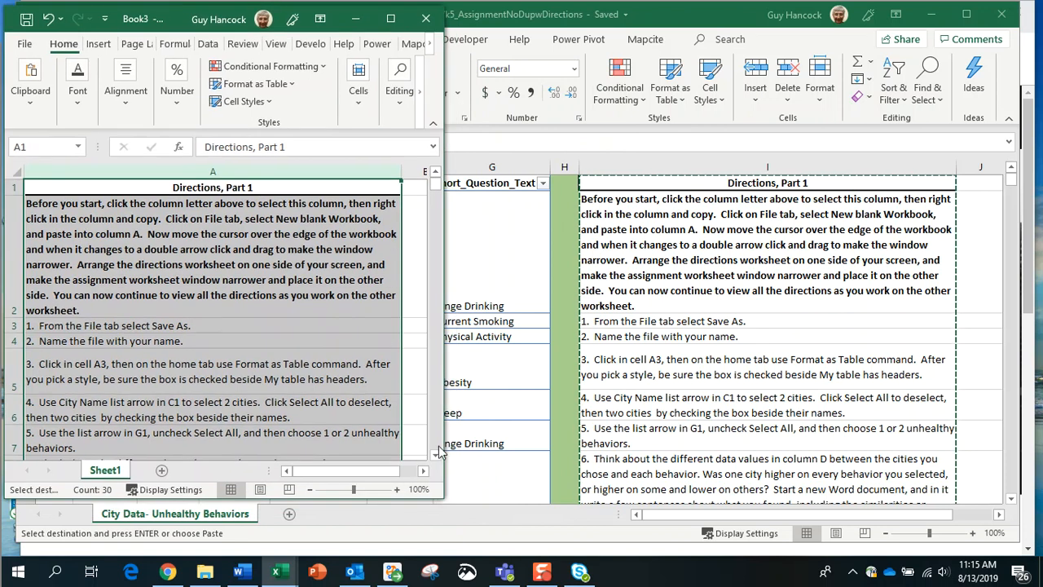
{"action": "left_click_drag", "start_coordinate": [282, 498], "coordinate": [274, 548]}
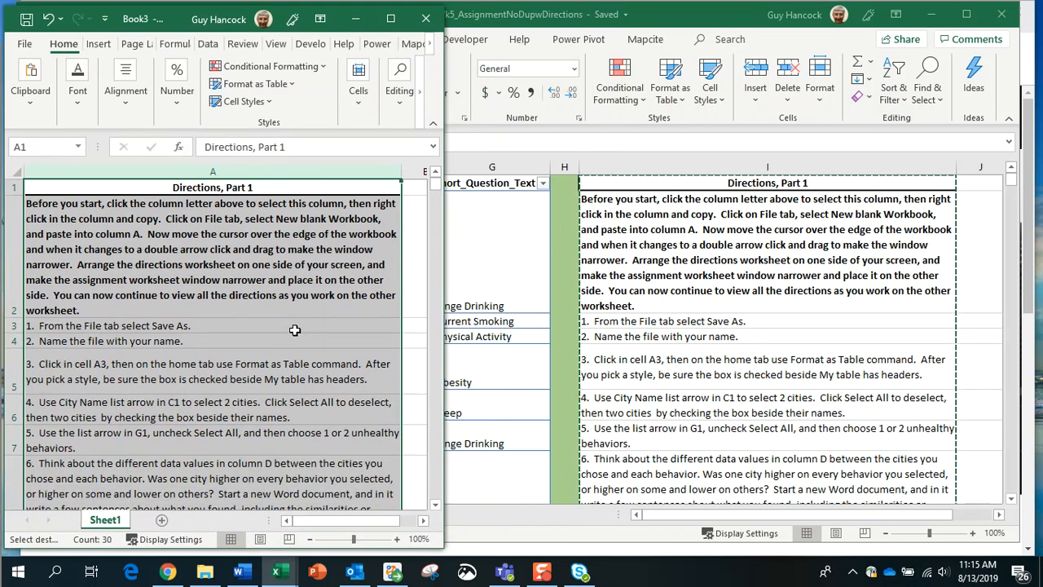
{"action": "scroll", "coordinate": [294, 330], "scroll_direction": "down", "scroll_amount": 3}
{"action": "scroll", "coordinate": [295, 329], "scroll_direction": "down", "scroll_amount": 10}
{"action": "scroll", "coordinate": [295, 329], "scroll_direction": "up", "scroll_amount": 15}
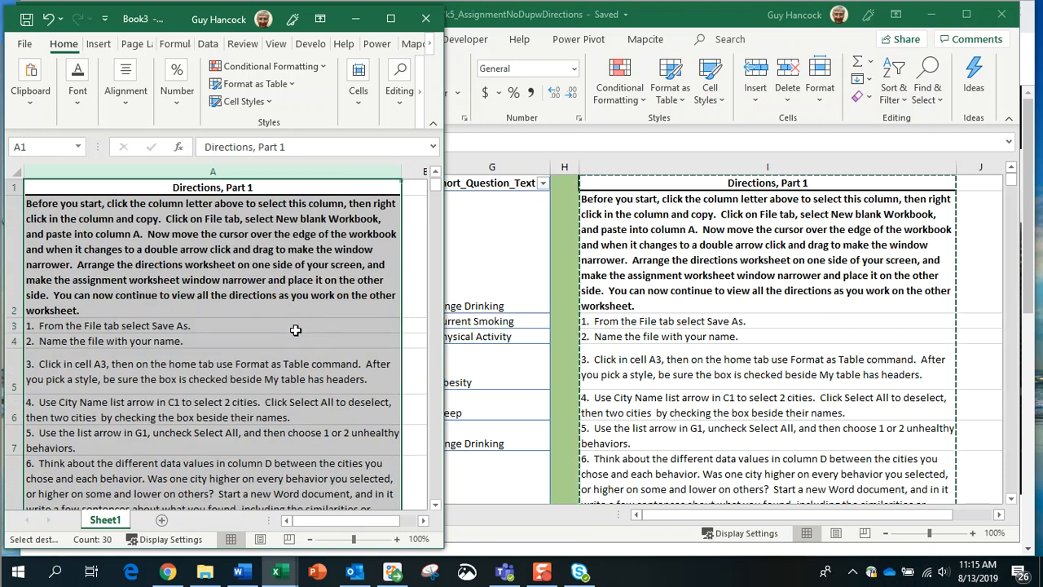
{"action": "left_click", "coordinate": [512, 259]}
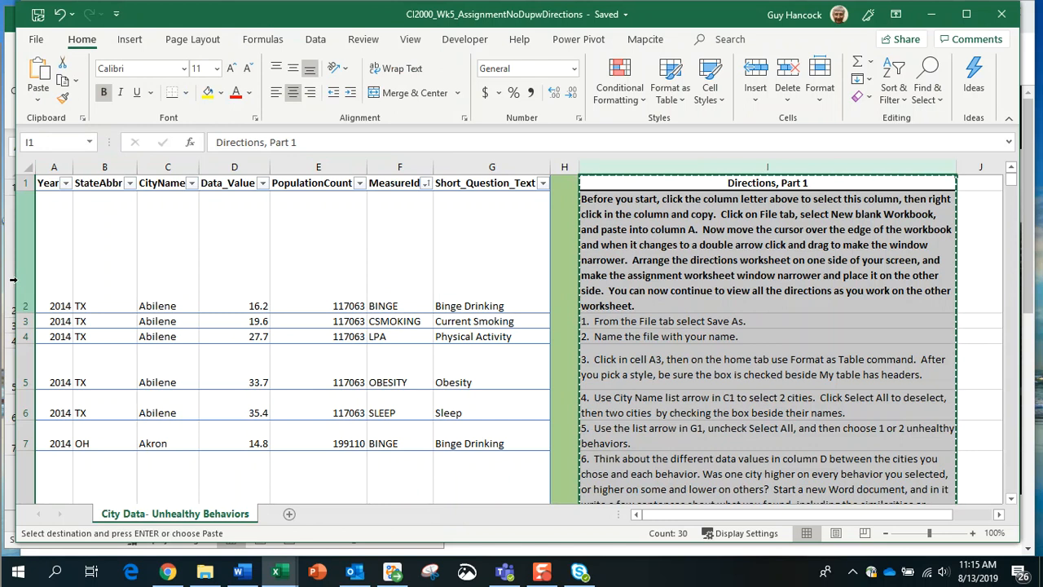
Step: Narrow the city data workbook and shift it right so Book3's directions show alongside on the left
{"action": "left_click_drag", "start_coordinate": [17, 164], "coordinate": [185, 165]}
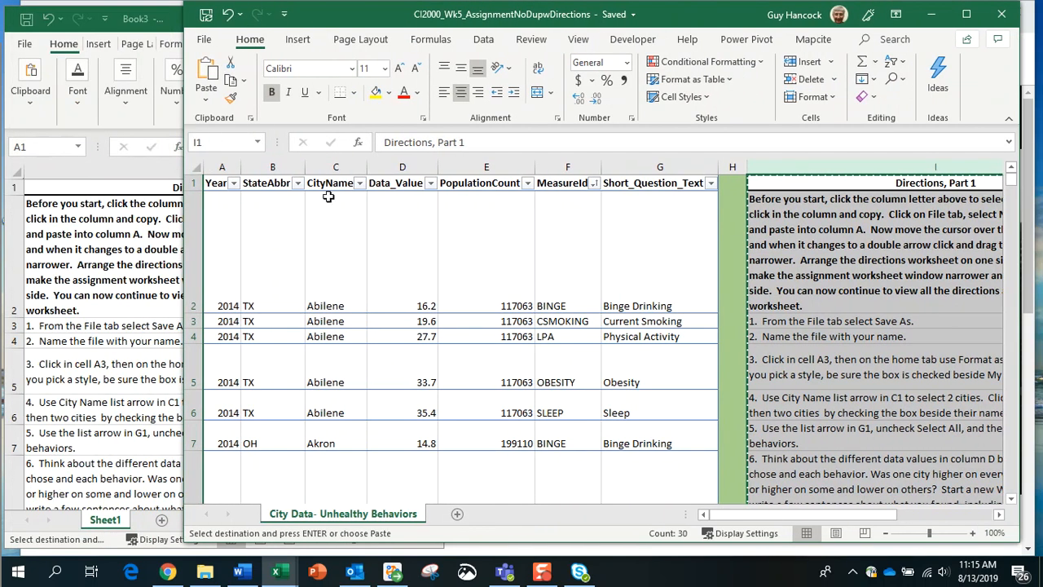
{"action": "left_click", "coordinate": [189, 202]}
{"action": "left_click_drag", "start_coordinate": [184, 202], "coordinate": [388, 204]}
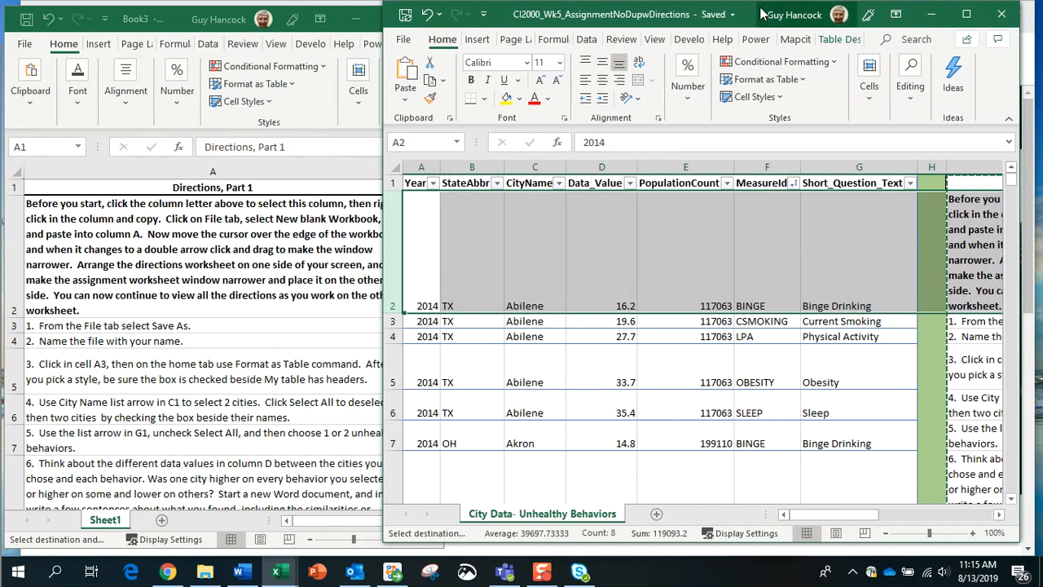
{"action": "left_click_drag", "start_coordinate": [758, 16], "coordinate": [815, 20]}
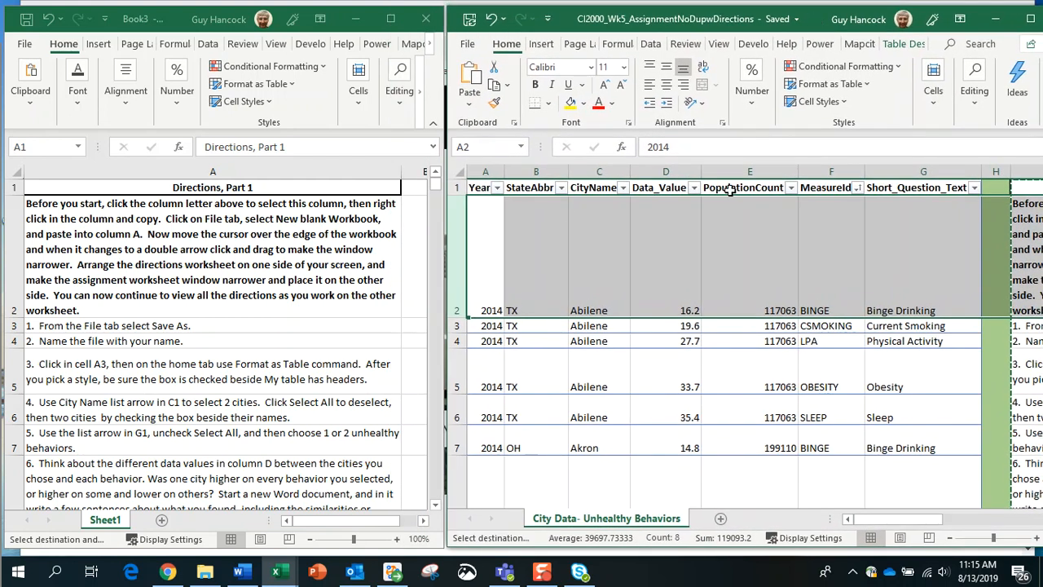
{"action": "left_click", "coordinate": [195, 342]}
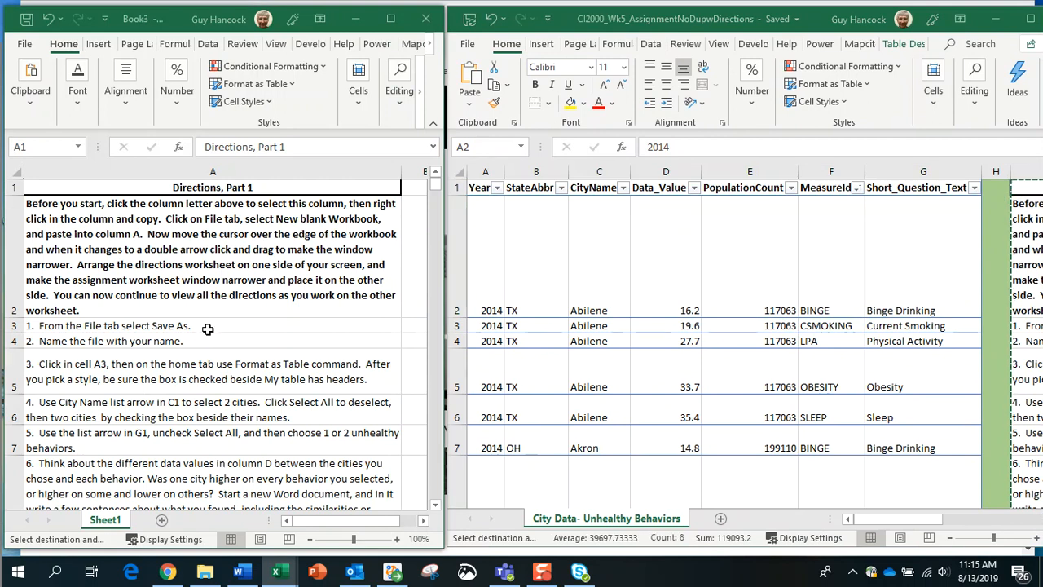
{"action": "scroll", "coordinate": [193, 342], "scroll_direction": "down", "scroll_amount": 2}
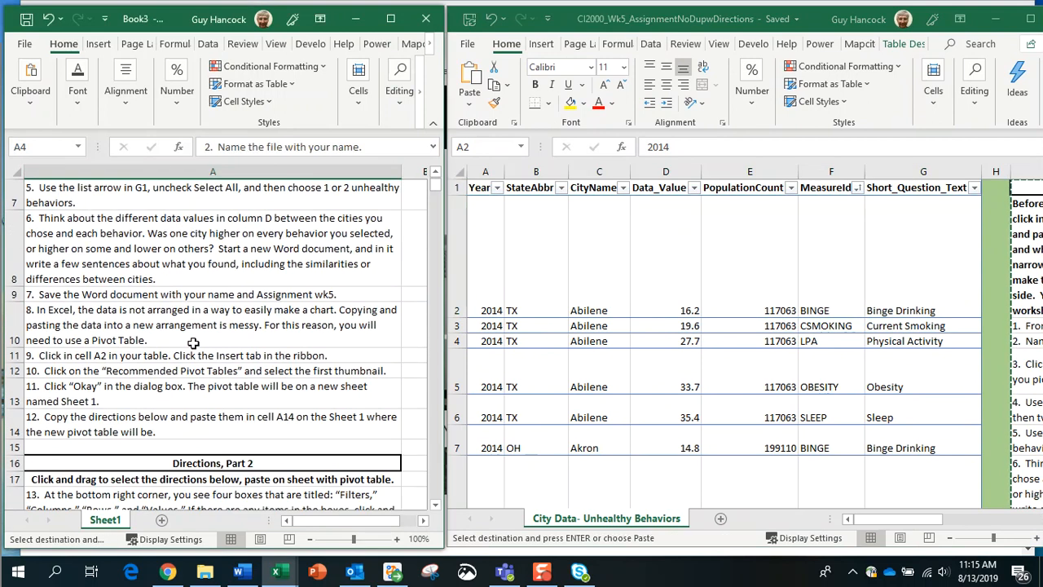
{"action": "scroll", "coordinate": [195, 341], "scroll_direction": "up", "scroll_amount": 3}
{"action": "left_click", "coordinate": [671, 265]}
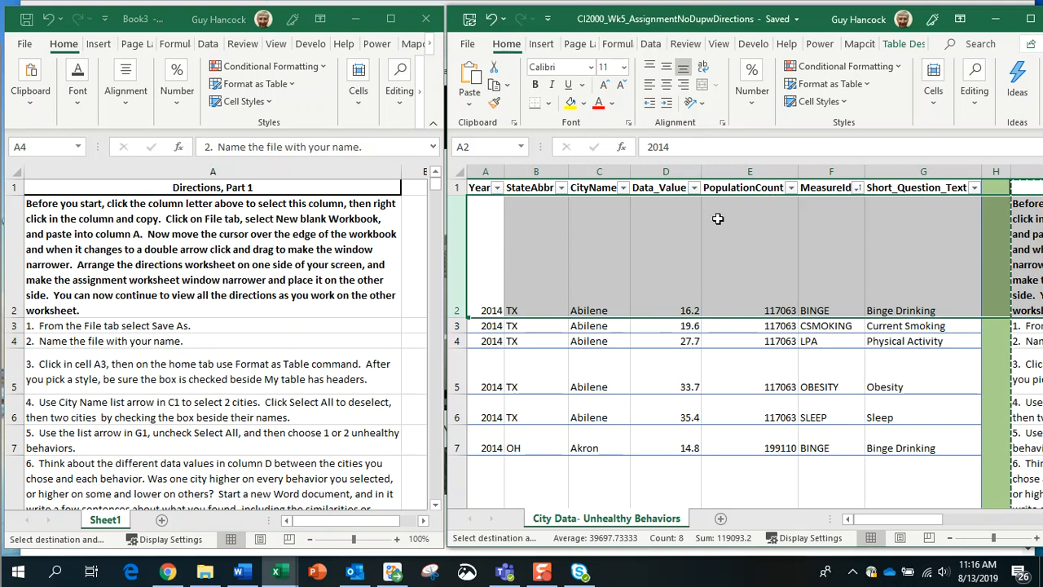
{"action": "left_click", "coordinate": [494, 240]}
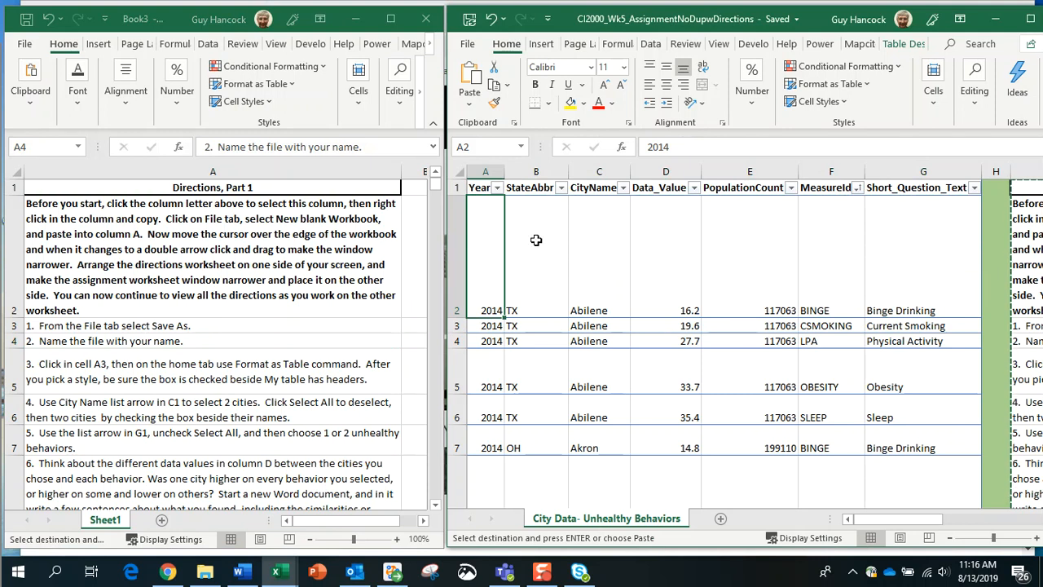
{"action": "left_click", "coordinate": [458, 170]}
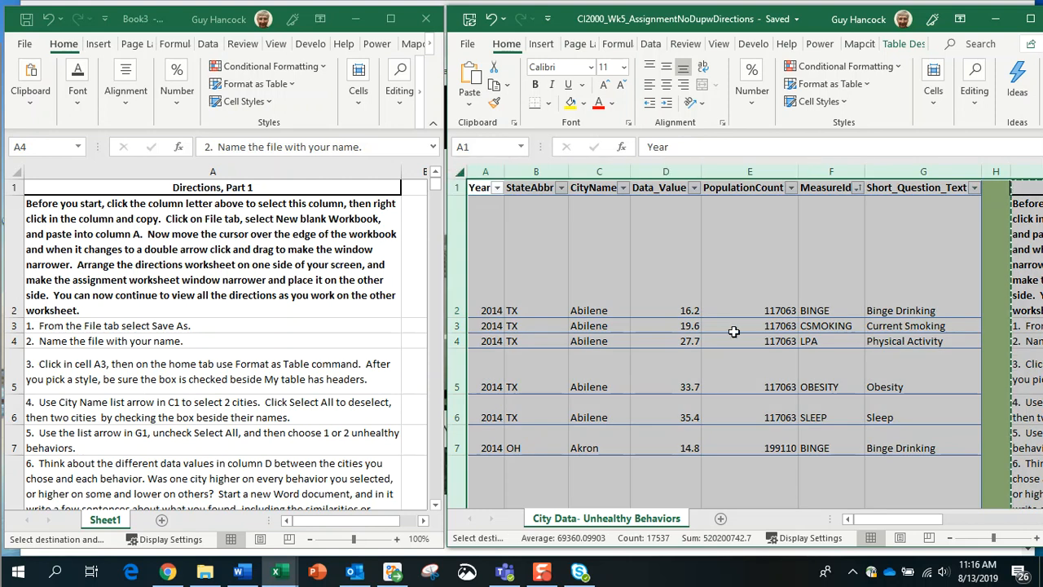
{"action": "scroll", "coordinate": [733, 332], "scroll_direction": "down", "scroll_amount": 1}
{"action": "scroll", "coordinate": [734, 332], "scroll_direction": "down", "scroll_amount": 4}
{"action": "scroll", "coordinate": [733, 332], "scroll_direction": "up", "scroll_amount": 4}
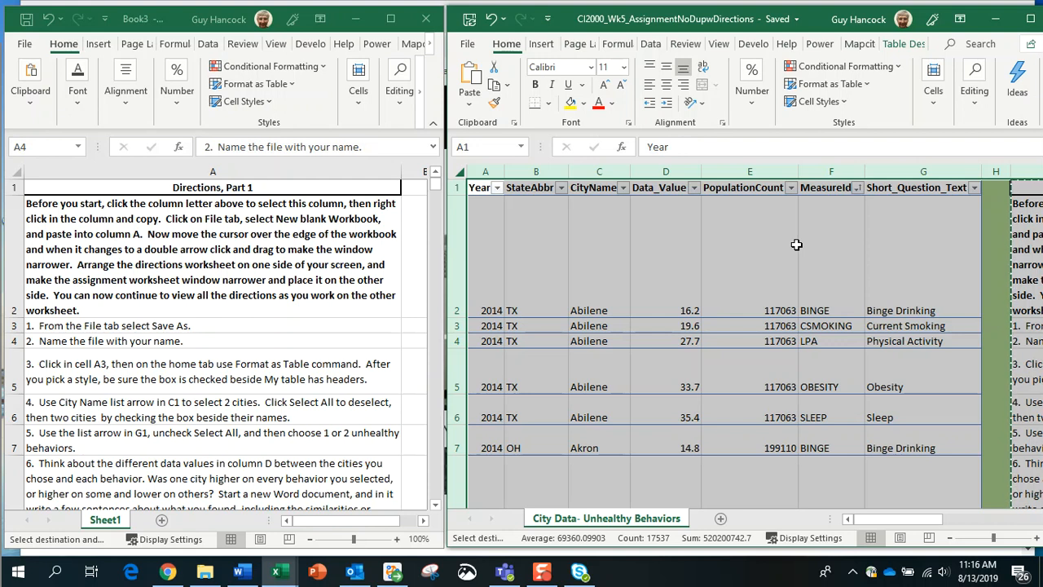
{"action": "left_click", "coordinate": [493, 233]}
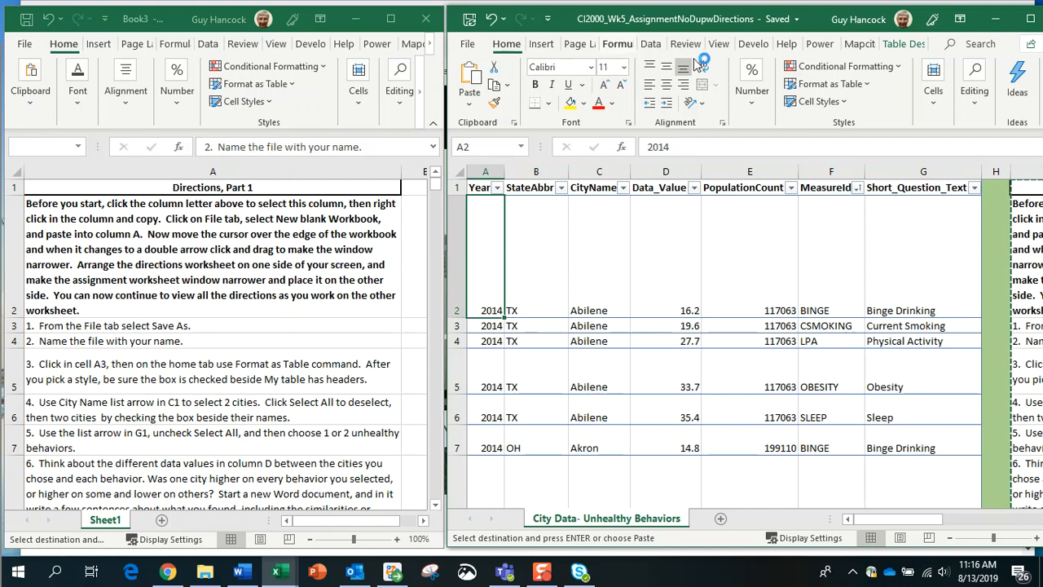
{"action": "left_click", "coordinate": [869, 85]}
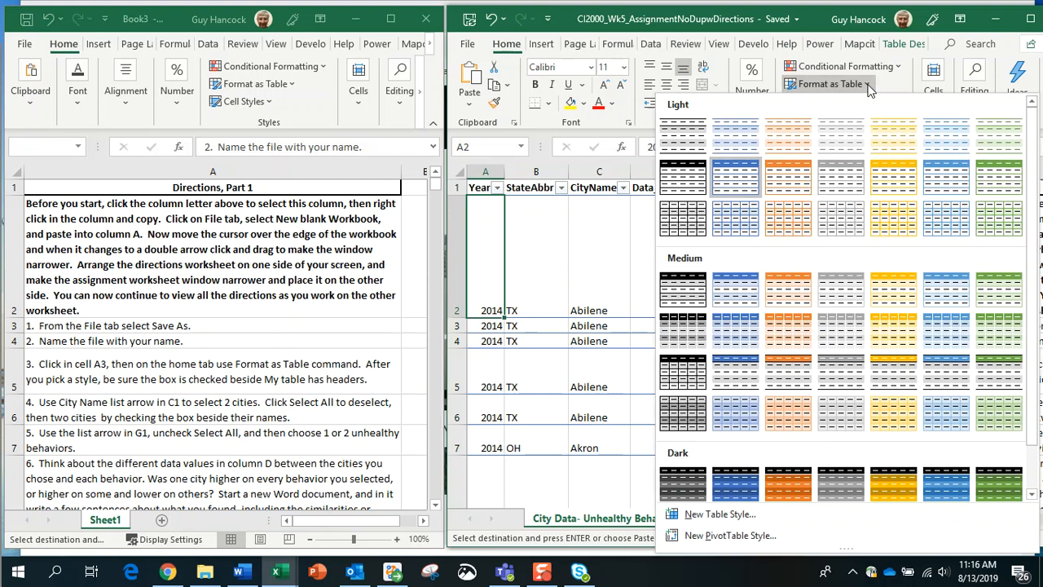
{"action": "left_click", "coordinate": [562, 220]}
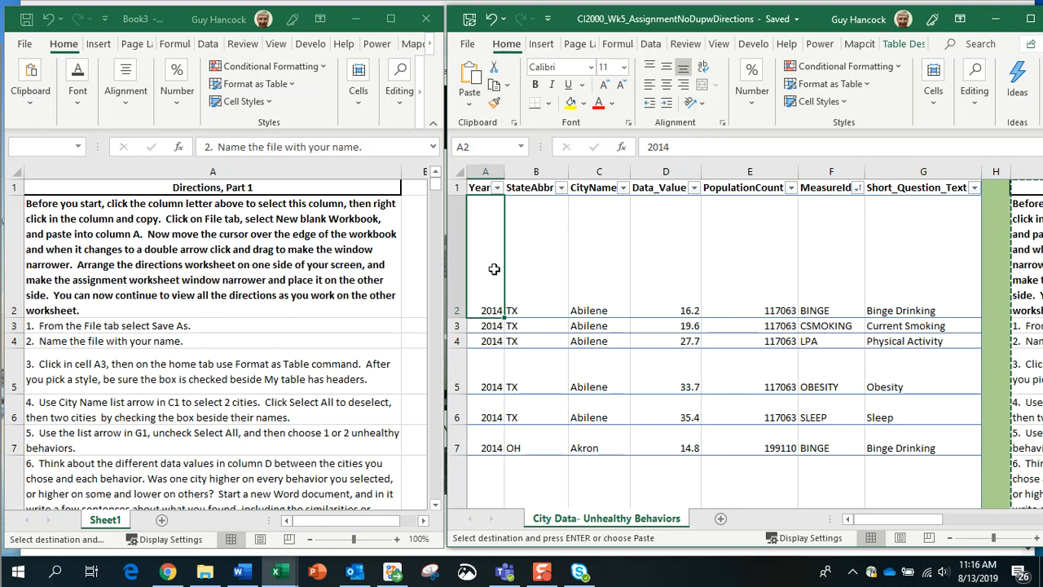
{"action": "scroll", "coordinate": [494, 268], "scroll_direction": "down", "scroll_amount": 6}
{"action": "scroll", "coordinate": [494, 268], "scroll_direction": "down", "scroll_amount": 17}
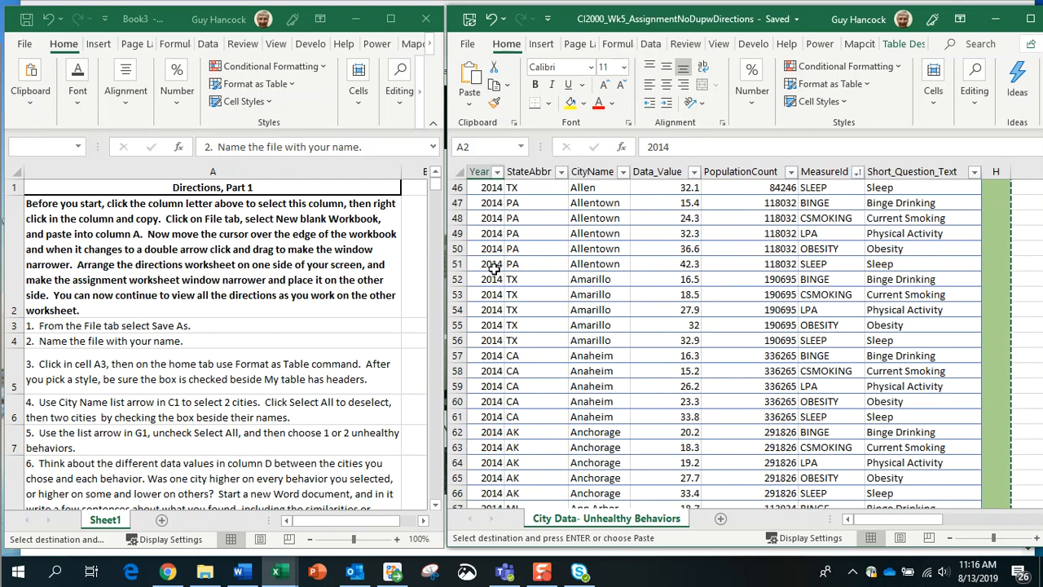
{"action": "scroll", "coordinate": [531, 340], "scroll_direction": "down", "scroll_amount": 9}
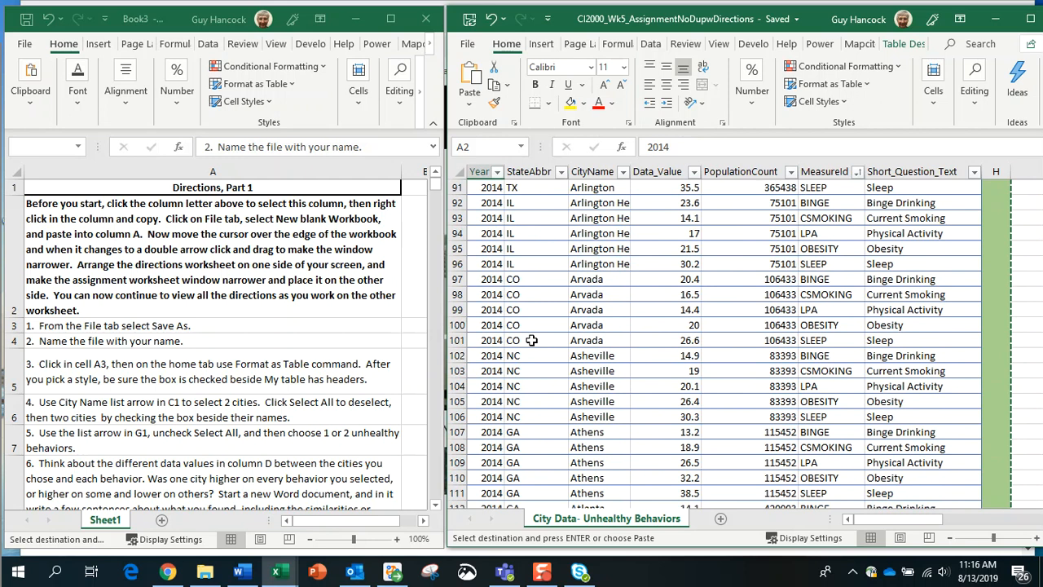
{"action": "scroll", "coordinate": [531, 340], "scroll_direction": "up", "scroll_amount": 20}
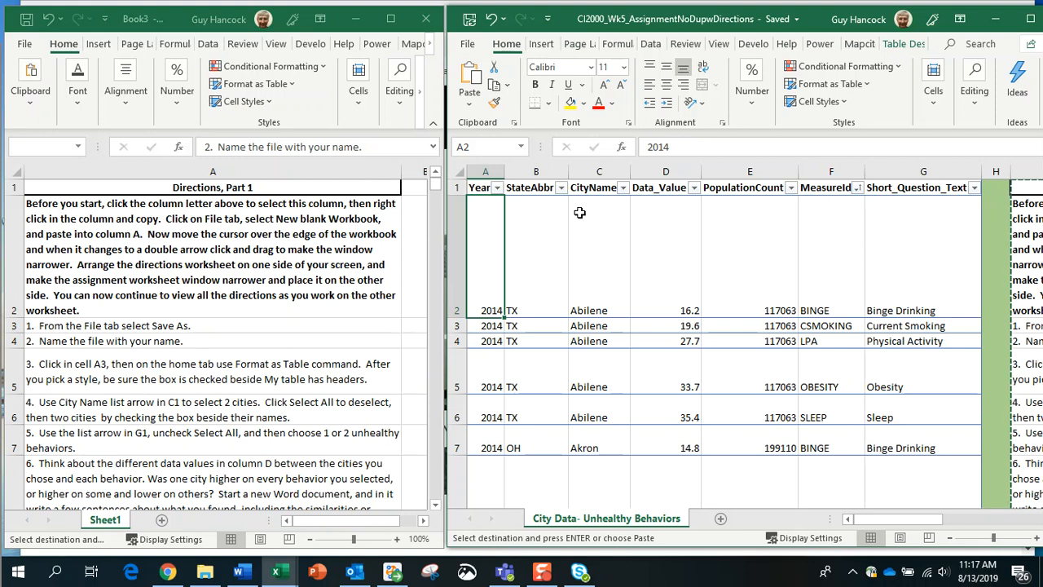
Step: Filter the CityName column to show only Lakeland and Warner Robins
{"action": "left_click", "coordinate": [626, 190]}
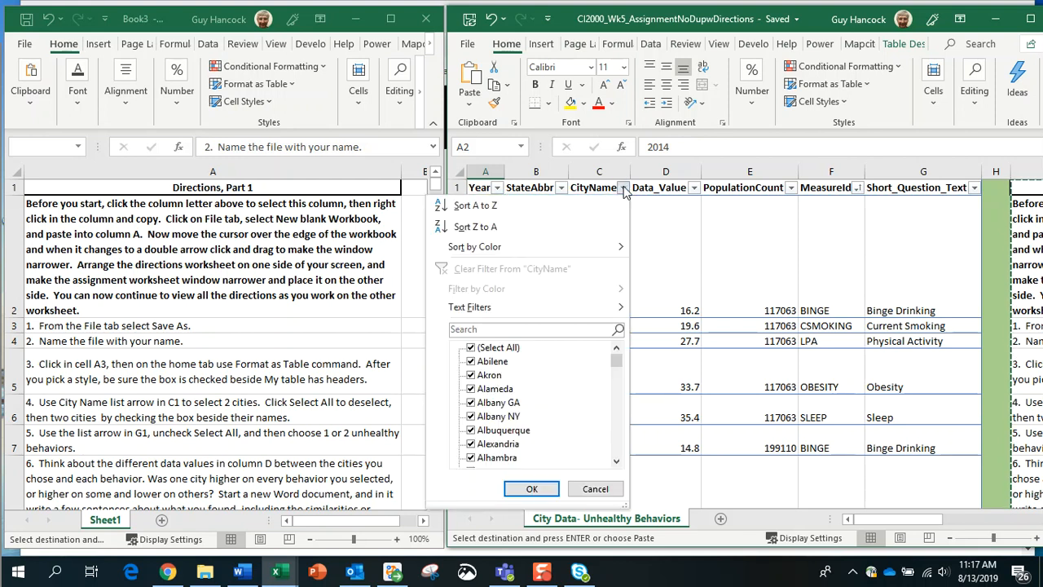
{"action": "left_click", "coordinate": [471, 348]}
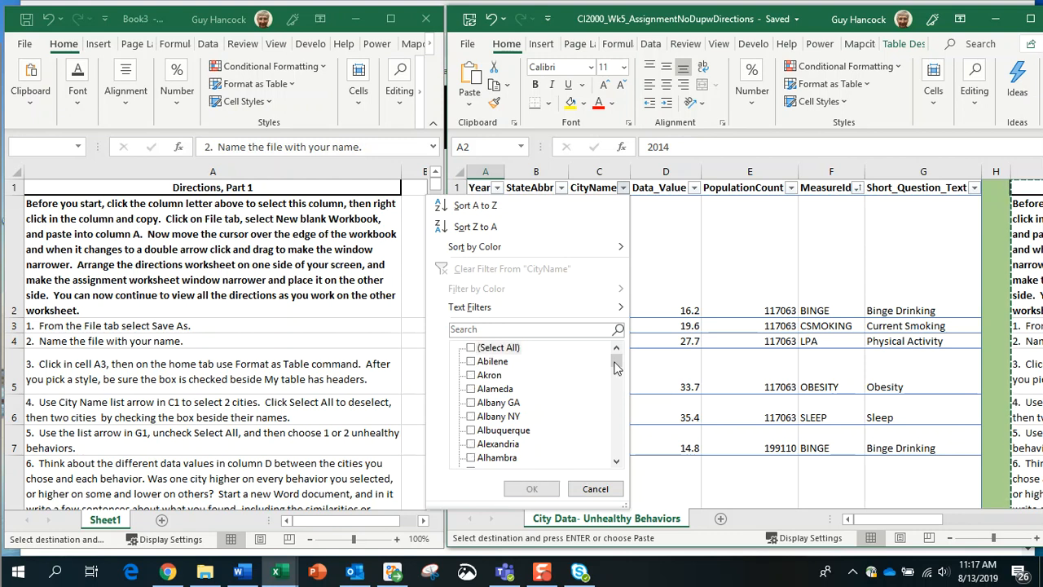
{"action": "left_click_drag", "start_coordinate": [616, 368], "coordinate": [617, 400]}
{"action": "left_click", "coordinate": [472, 390]}
{"action": "left_click_drag", "start_coordinate": [616, 403], "coordinate": [618, 450]}
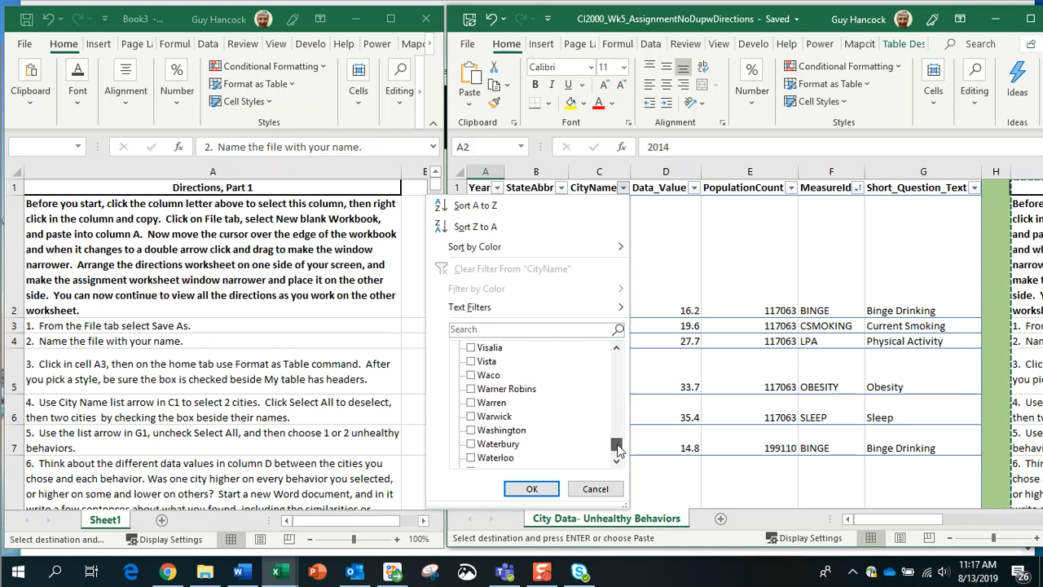
{"action": "left_click", "coordinate": [470, 391]}
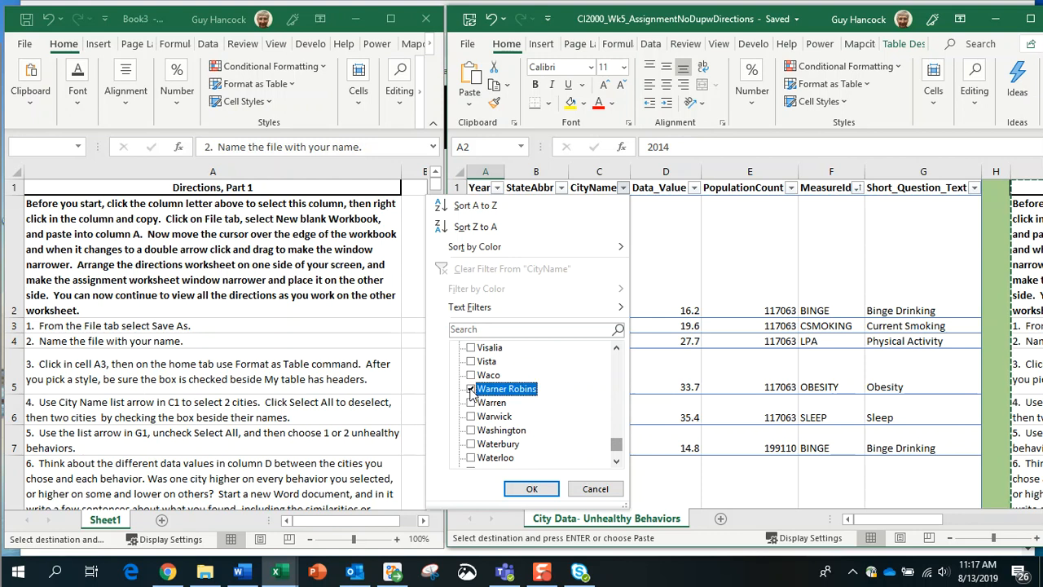
{"action": "left_click", "coordinate": [531, 490]}
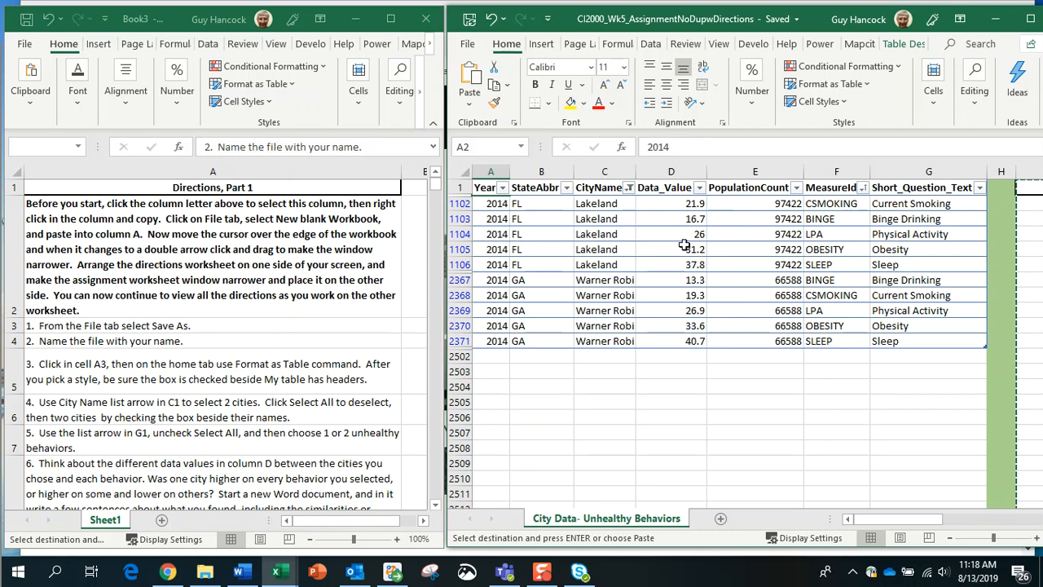
Step: Set the MeasureId filter to include only LPA and OBESITY
{"action": "left_click", "coordinate": [862, 189]}
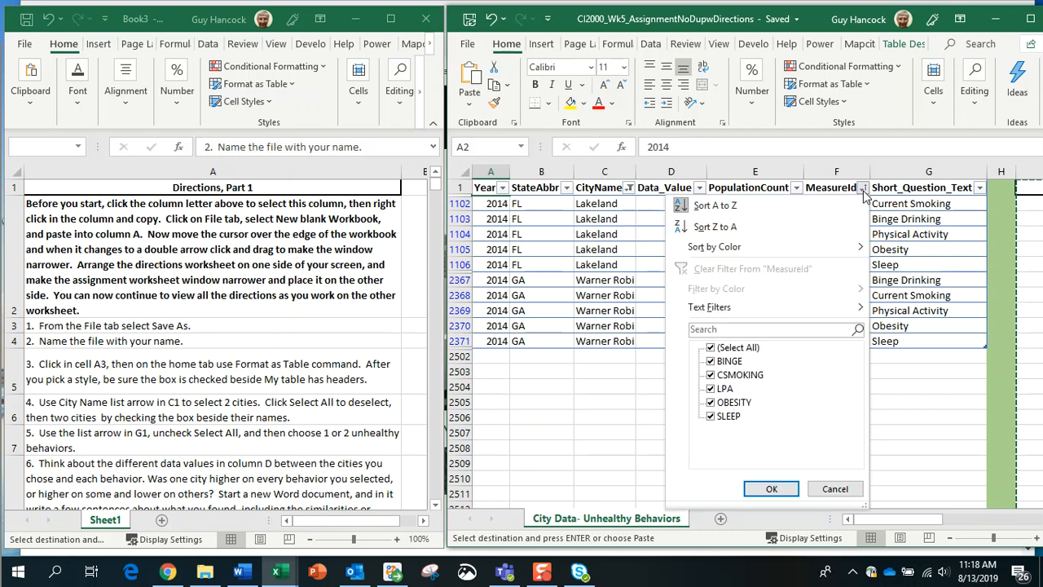
{"action": "left_click", "coordinate": [711, 348]}
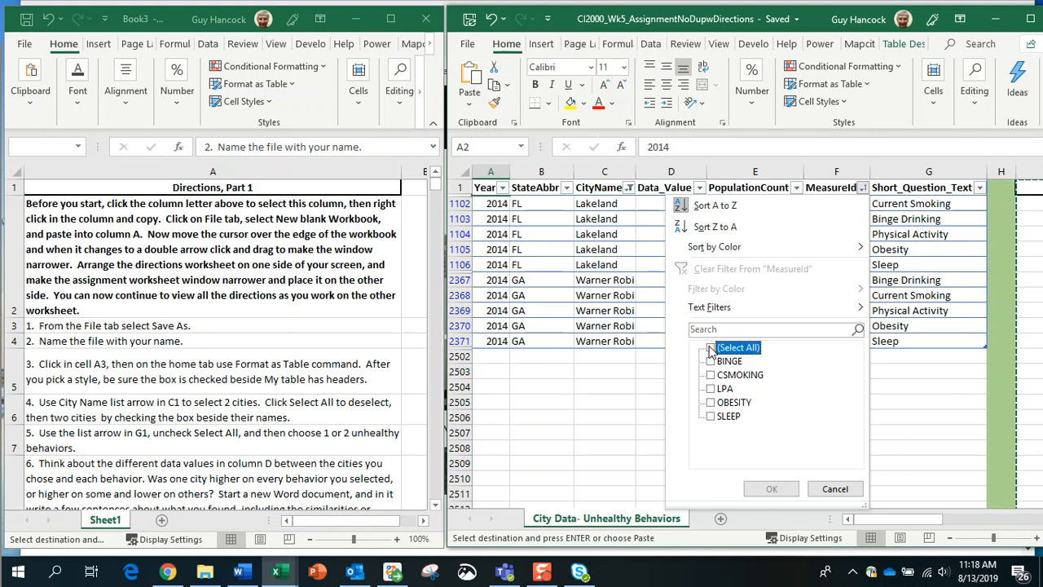
{"action": "left_click", "coordinate": [711, 388]}
{"action": "left_click", "coordinate": [711, 402]}
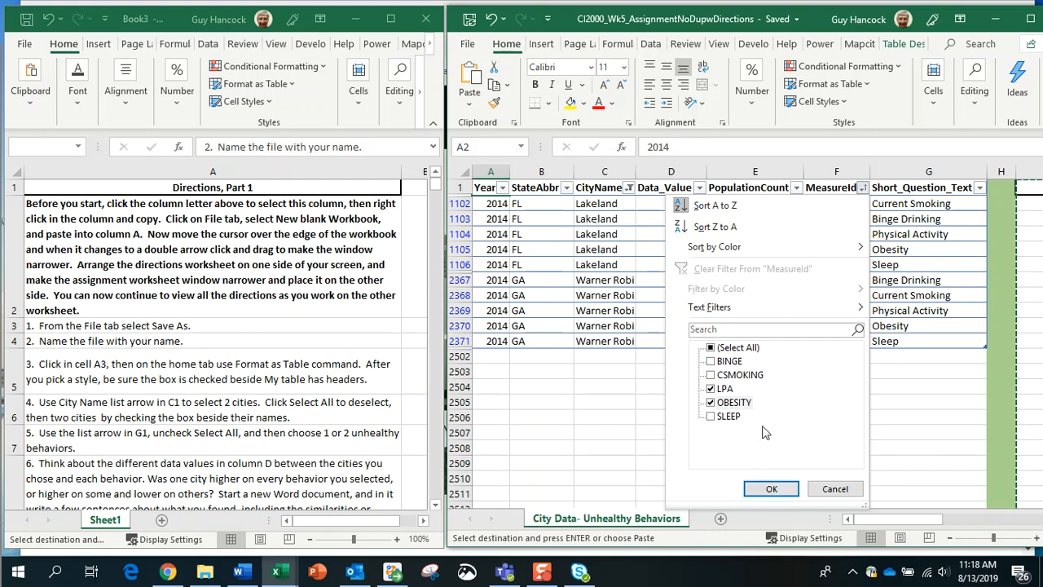
{"action": "left_click", "coordinate": [772, 489]}
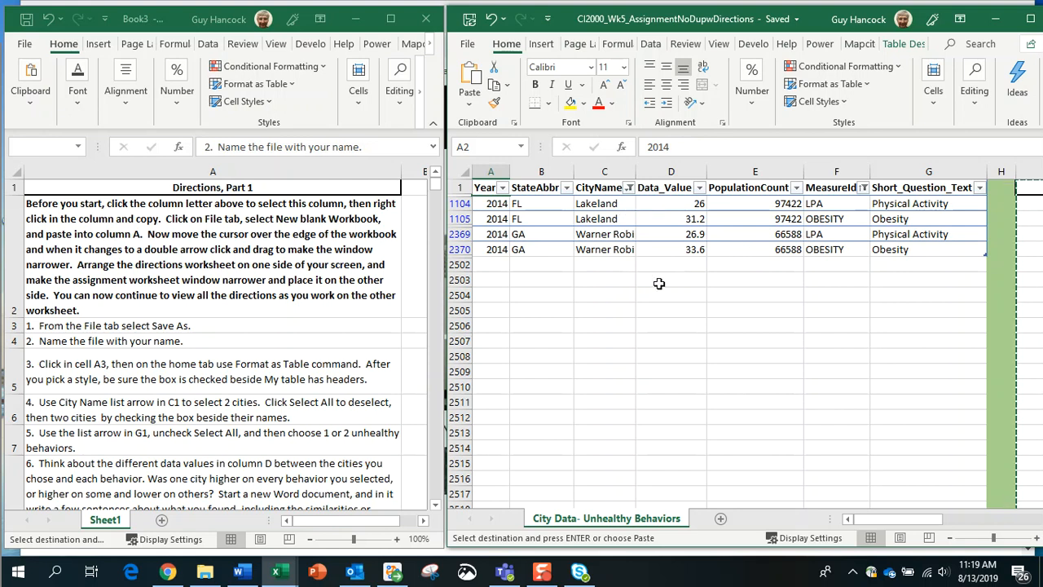
Step: Cancel the pending copy and select a Lakeland cell in the filtered table
{"action": "left_click", "coordinate": [543, 45]}
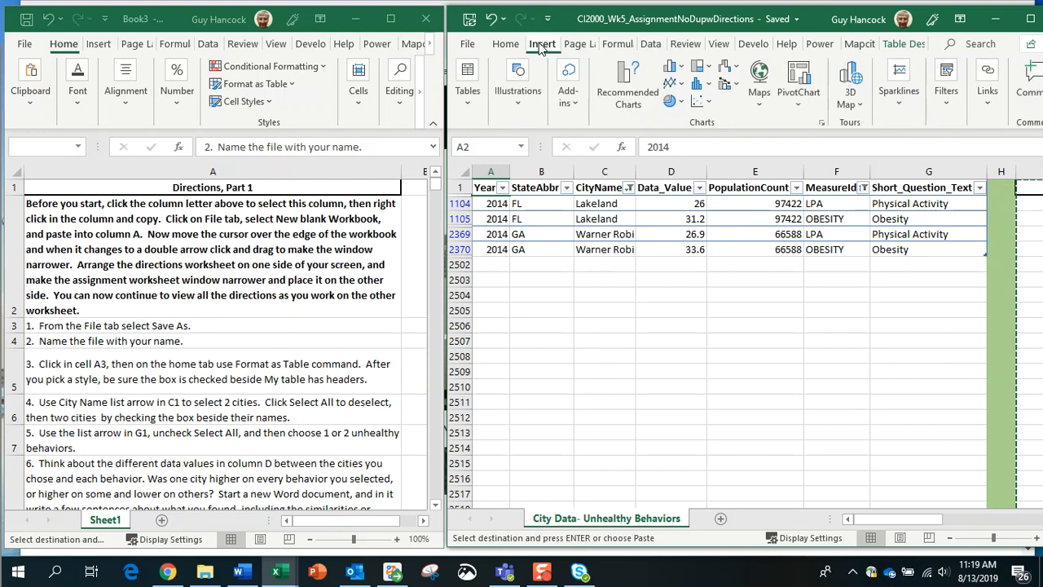
{"action": "left_click", "coordinate": [469, 106]}
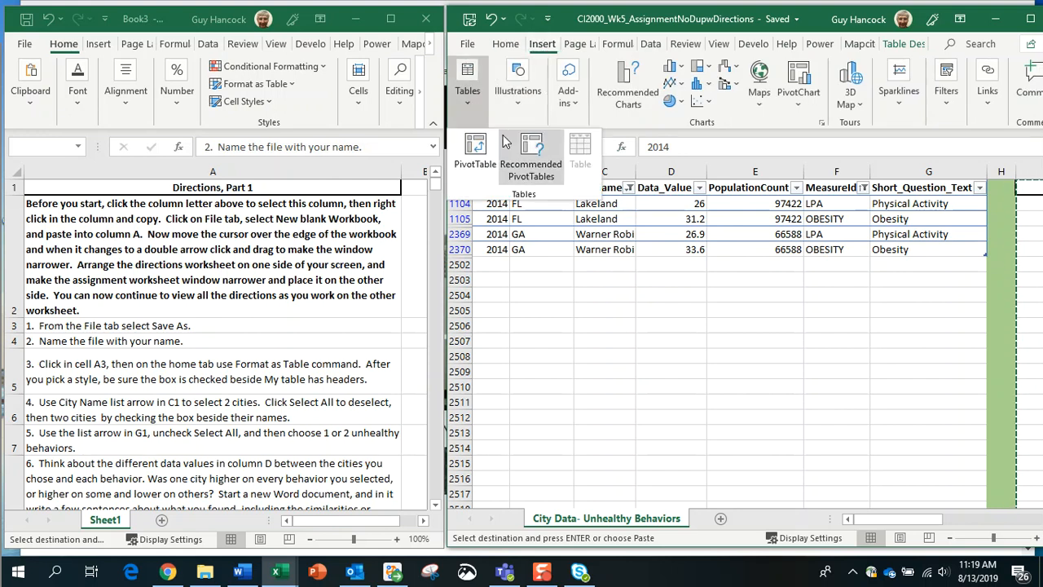
{"action": "left_click", "coordinate": [638, 303]}
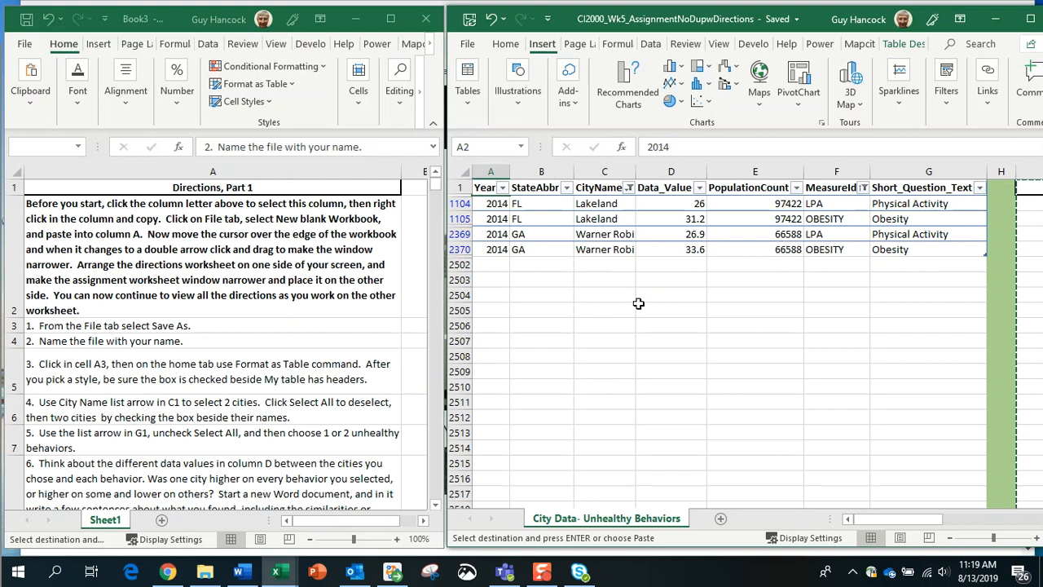
{"action": "key", "text": "Escape"}
{"action": "left_click", "coordinate": [608, 219]}
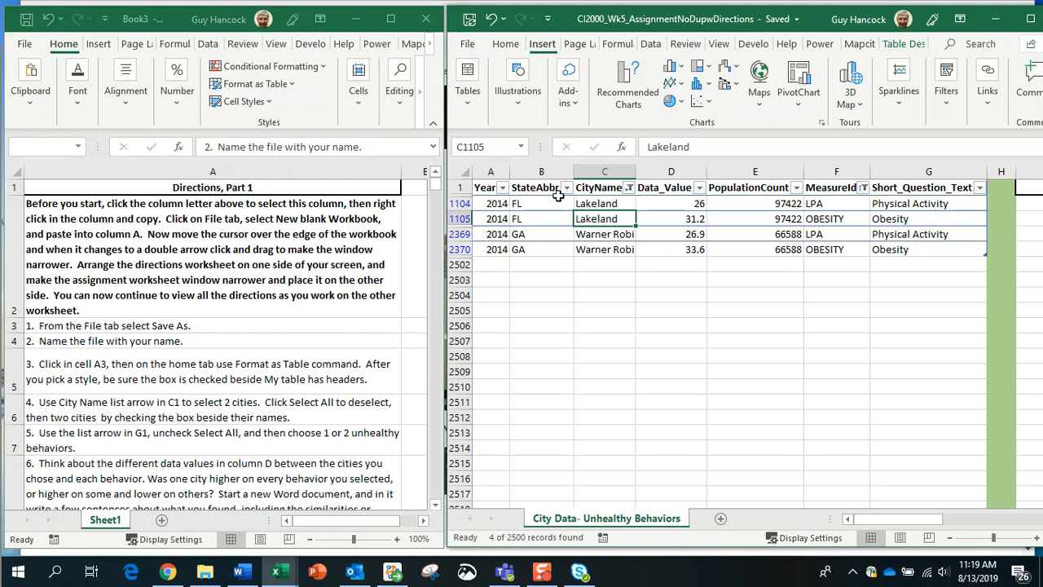
Step: Insert the recommended PivotTable summing Data_Value by StateAbbr on a new sheet
{"action": "left_click", "coordinate": [469, 97]}
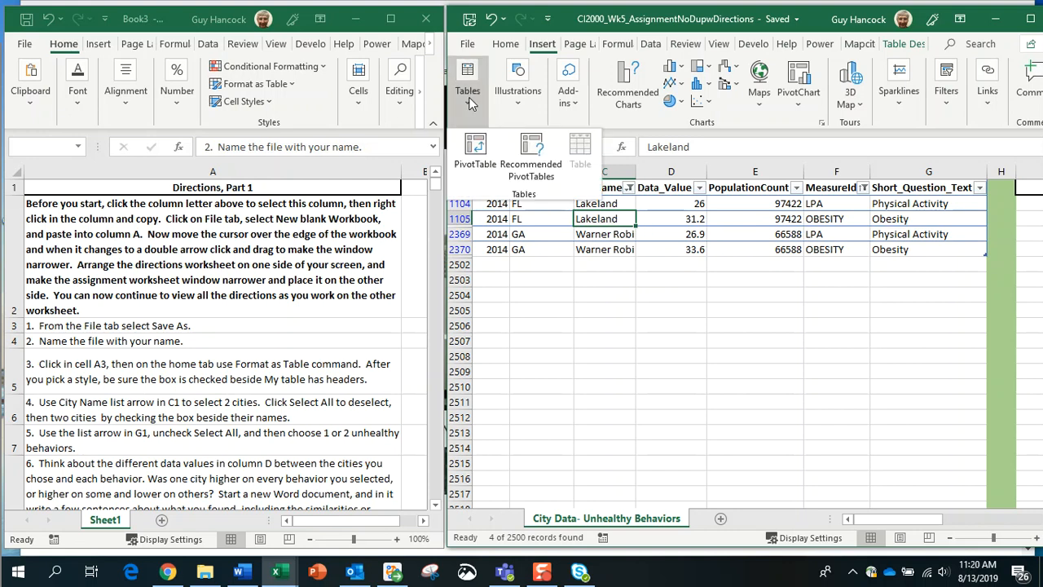
{"action": "left_click", "coordinate": [528, 161]}
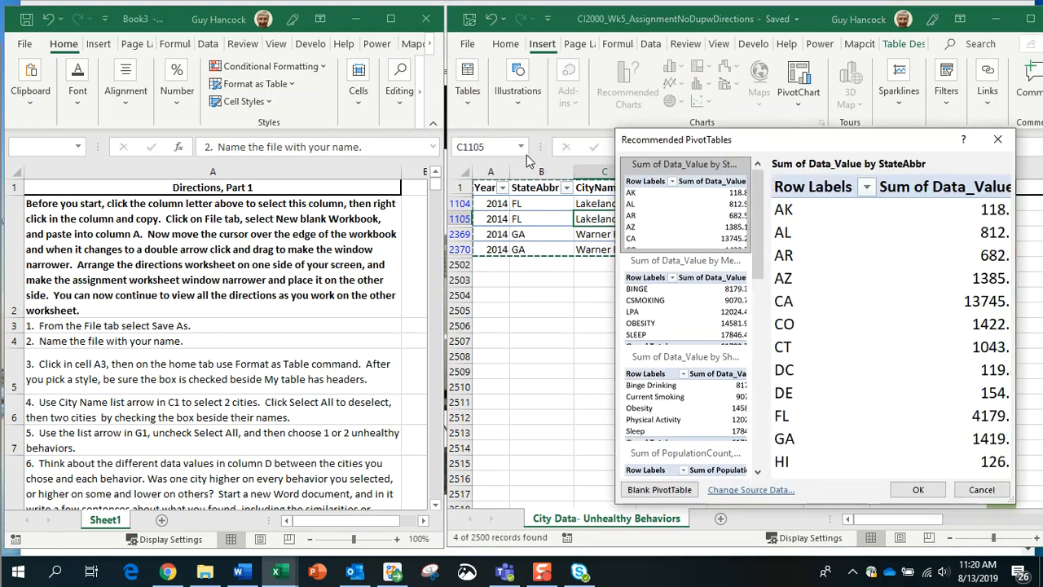
{"action": "scroll", "coordinate": [742, 293], "scroll_direction": "down", "scroll_amount": 3}
{"action": "scroll", "coordinate": [742, 285], "scroll_direction": "up", "scroll_amount": 3}
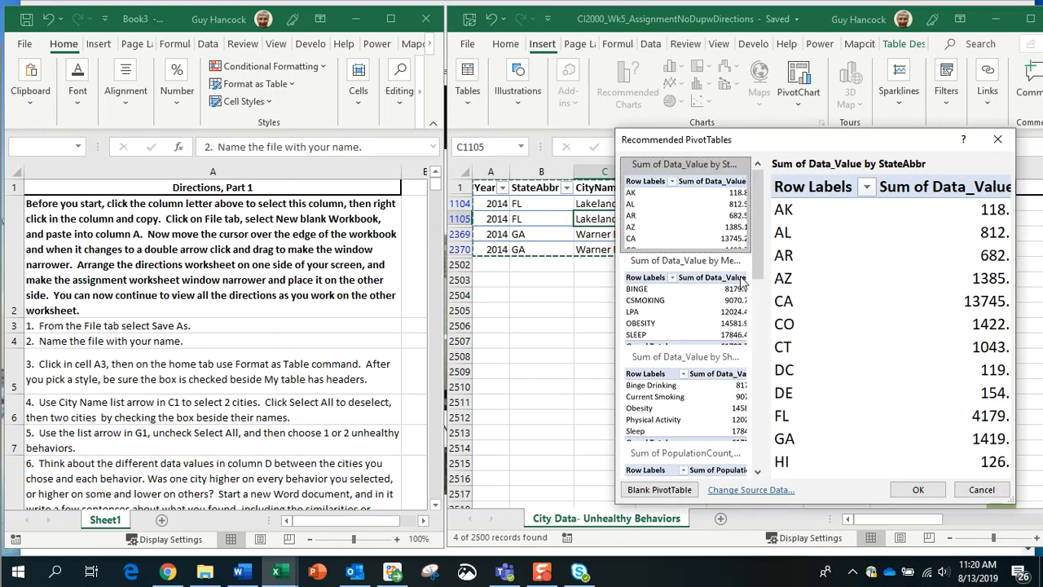
{"action": "left_click", "coordinate": [918, 489]}
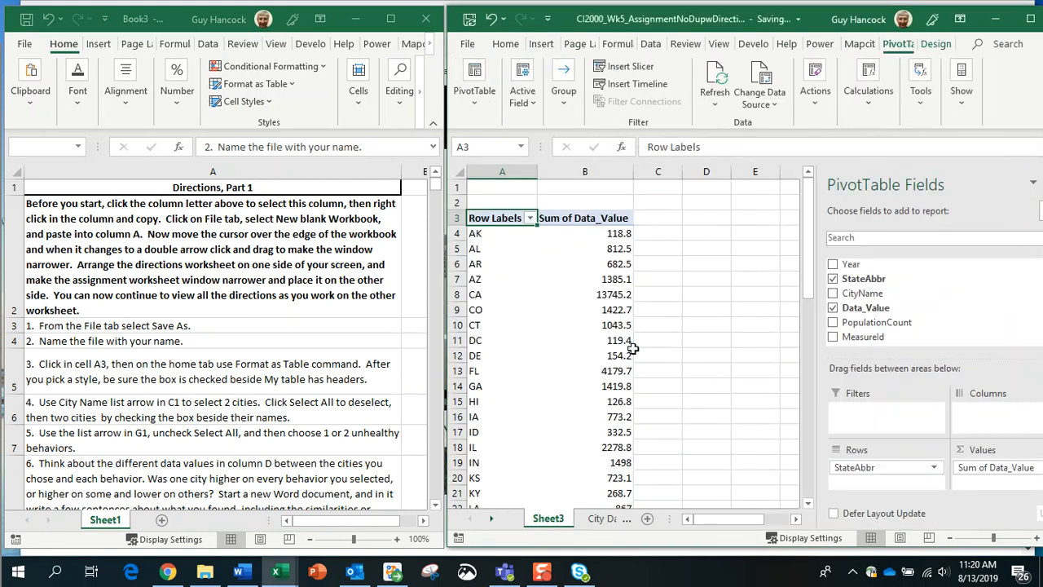
Step: Look at the City Data- Unhealthy Behaviors sheet, then return to the Sheet3 pivot table
{"action": "left_click", "coordinate": [600, 519]}
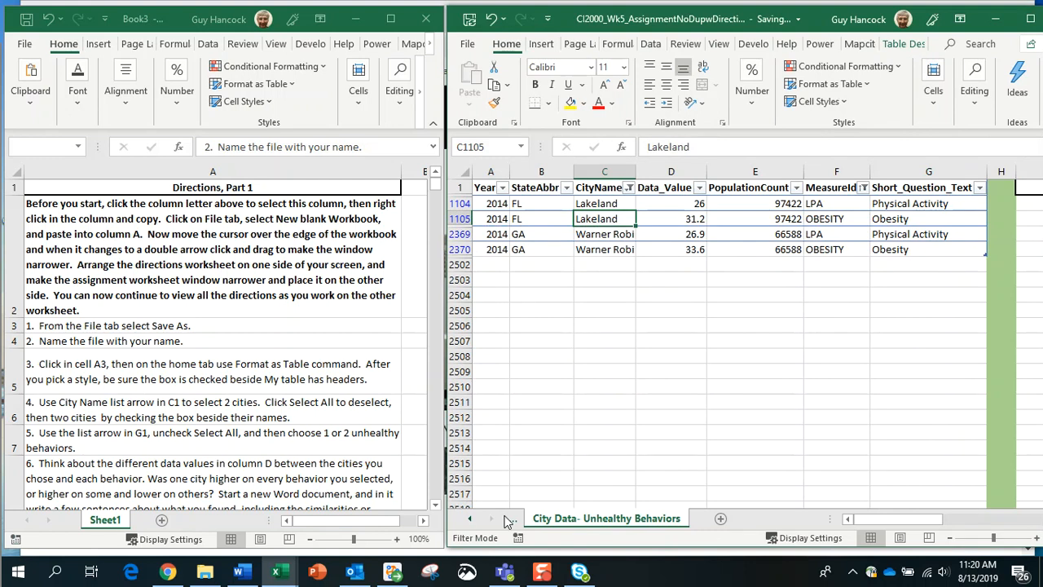
{"action": "left_click", "coordinate": [467, 523]}
{"action": "left_click", "coordinate": [548, 519]}
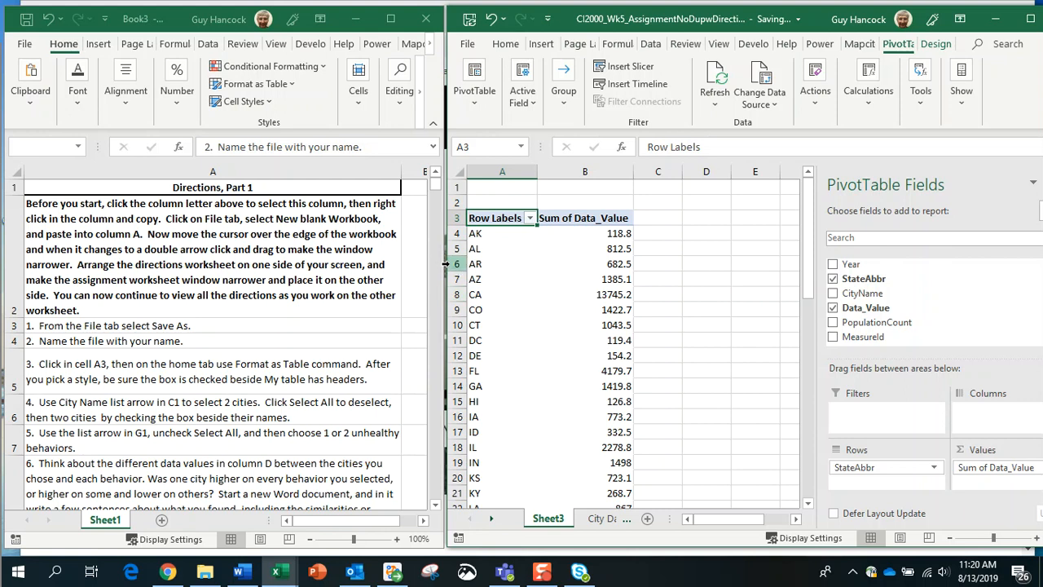
Step: Widen the pivot workbook over the directions, glance at Book3, and return to the pivot workbook
{"action": "left_click_drag", "start_coordinate": [440, 263], "coordinate": [45, 269]}
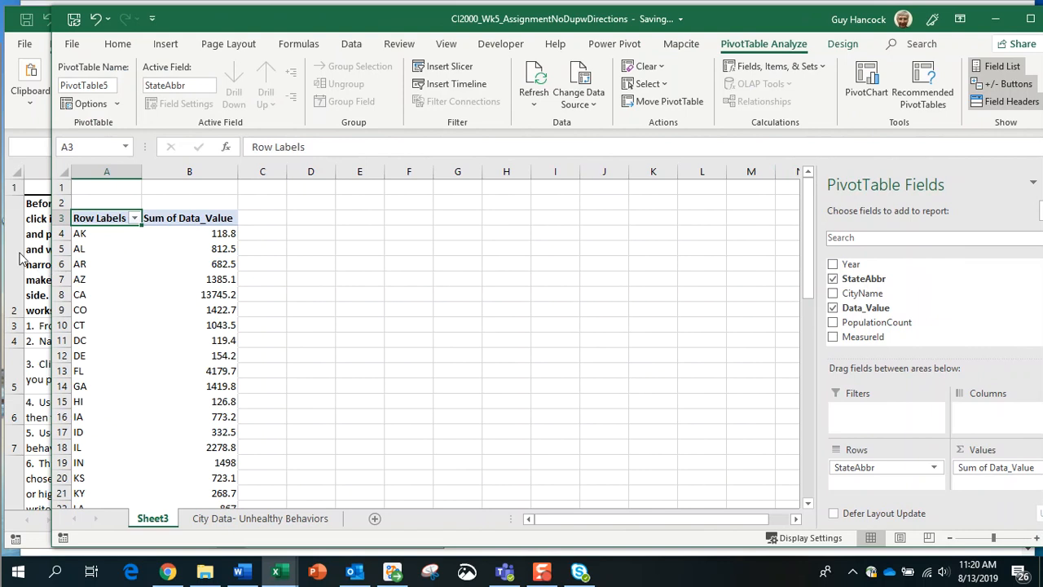
{"action": "left_click", "coordinate": [17, 142]}
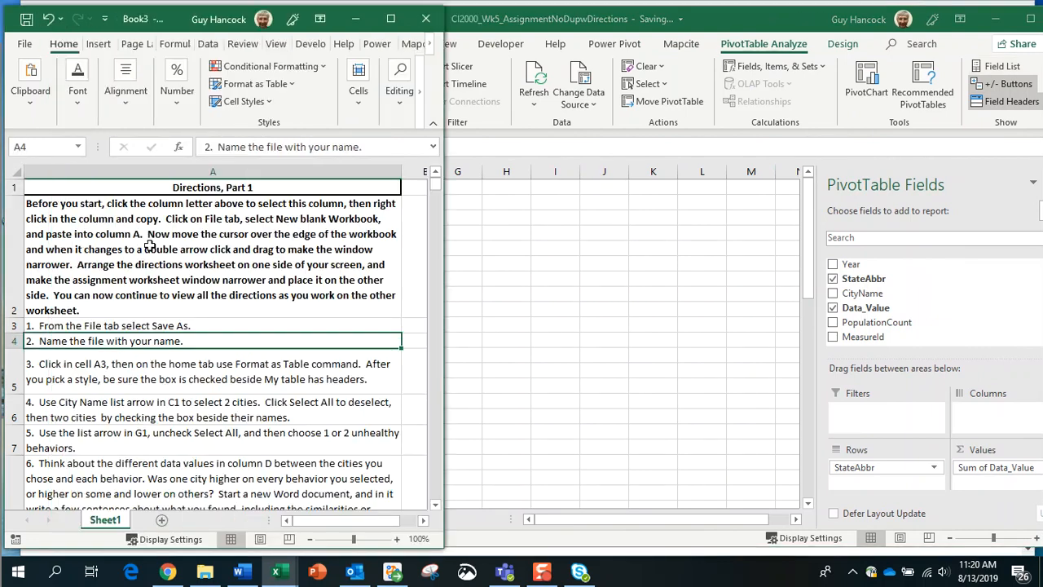
{"action": "scroll", "coordinate": [149, 242], "scroll_direction": "down", "scroll_amount": 4}
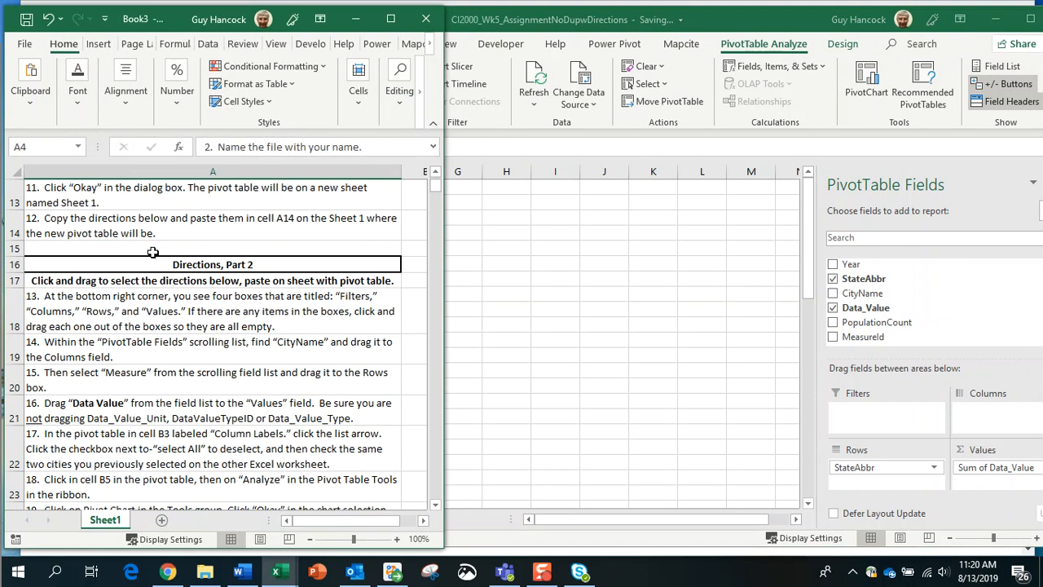
{"action": "left_click", "coordinate": [528, 304]}
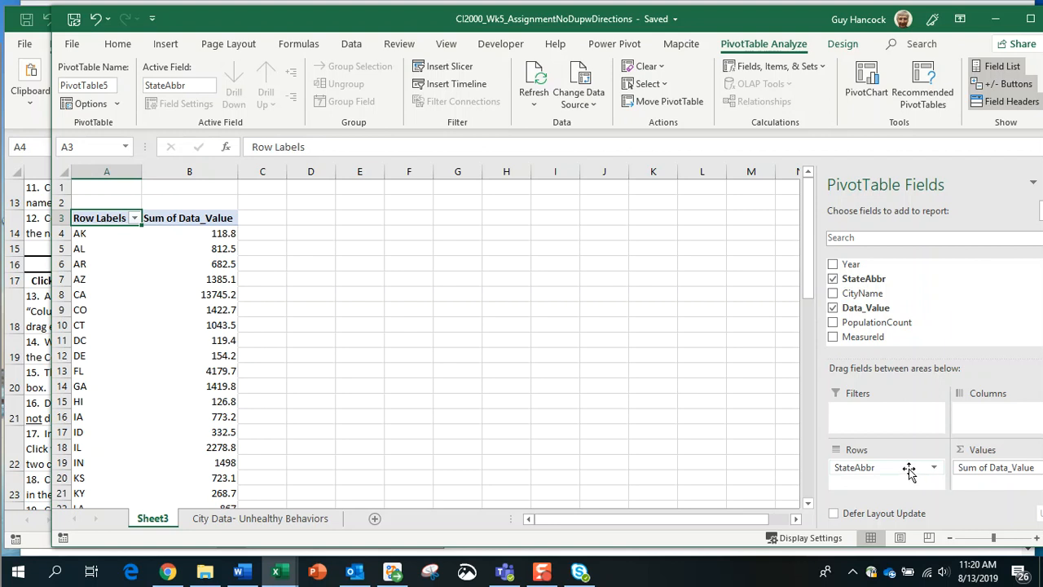
Step: Replace StateAbbr in Rows with MeasureId, and add CityName as the pivot columns
{"action": "left_click_drag", "start_coordinate": [908, 473], "coordinate": [945, 300]}
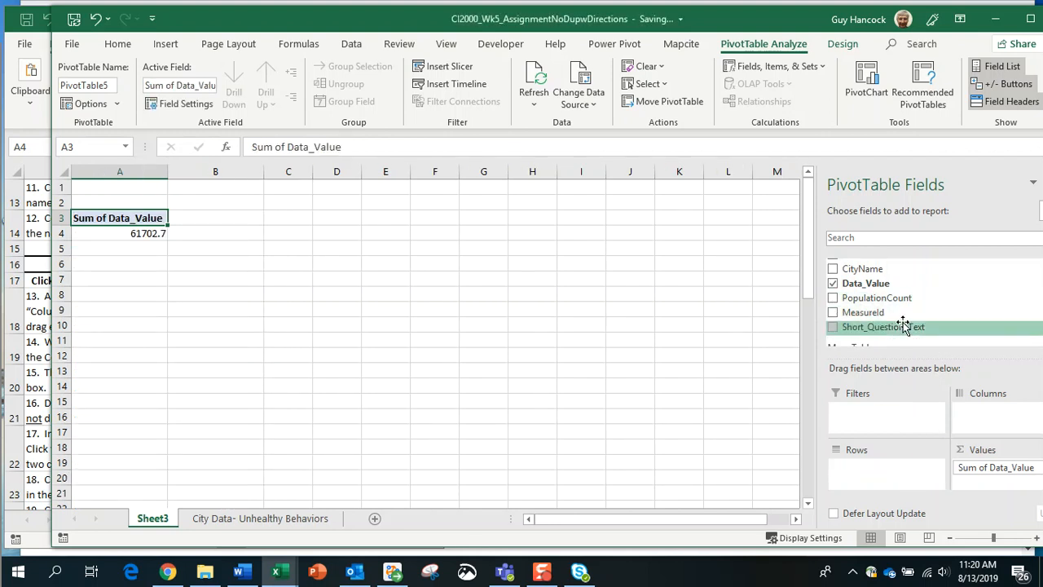
{"action": "scroll", "coordinate": [903, 323], "scroll_direction": "up", "scroll_amount": 1}
{"action": "scroll", "coordinate": [903, 324], "scroll_direction": "down", "scroll_amount": 1}
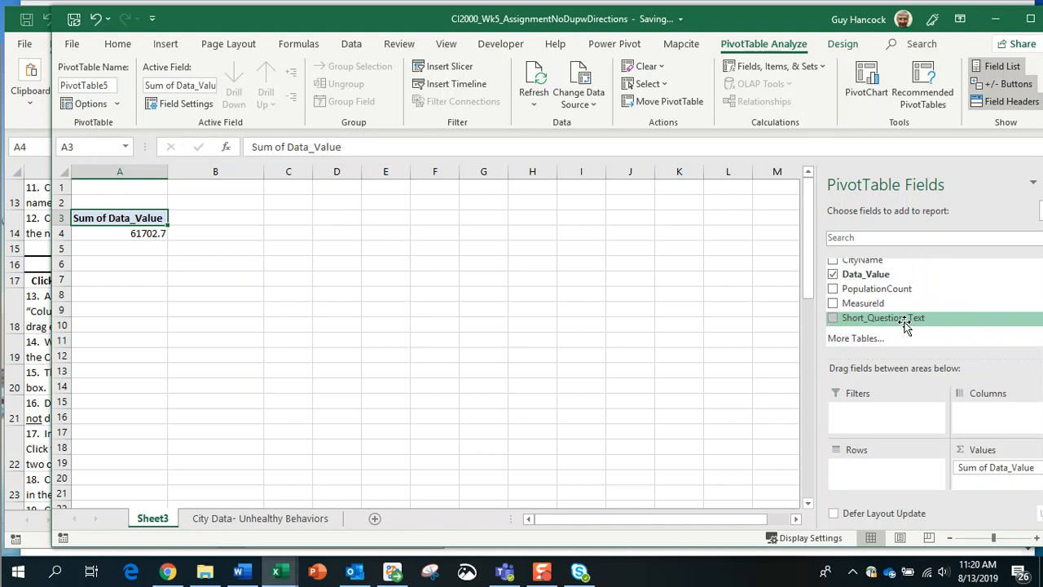
{"action": "left_click_drag", "start_coordinate": [858, 303], "coordinate": [880, 471]}
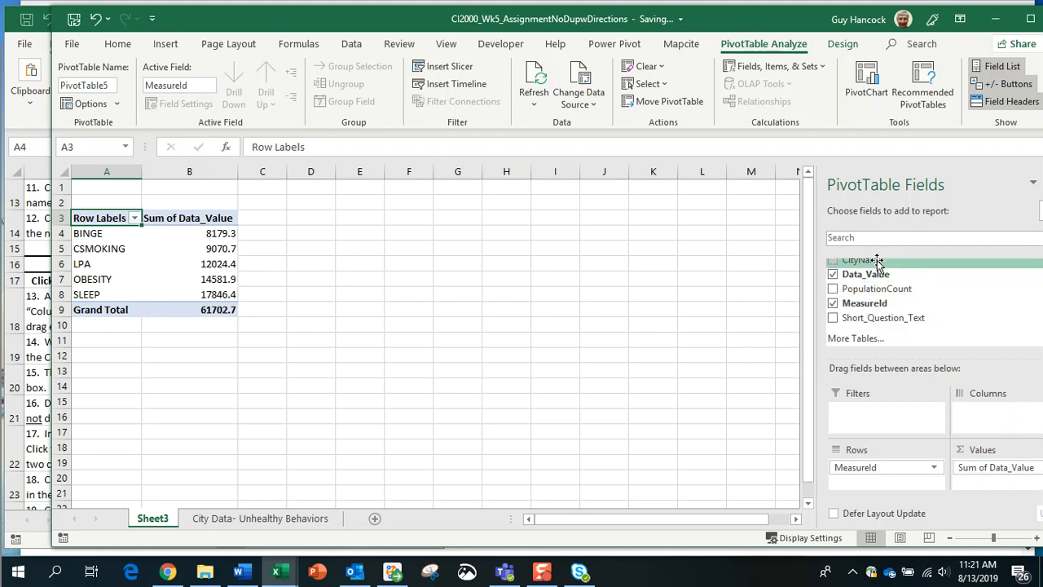
{"action": "left_click_drag", "start_coordinate": [878, 263], "coordinate": [993, 410]}
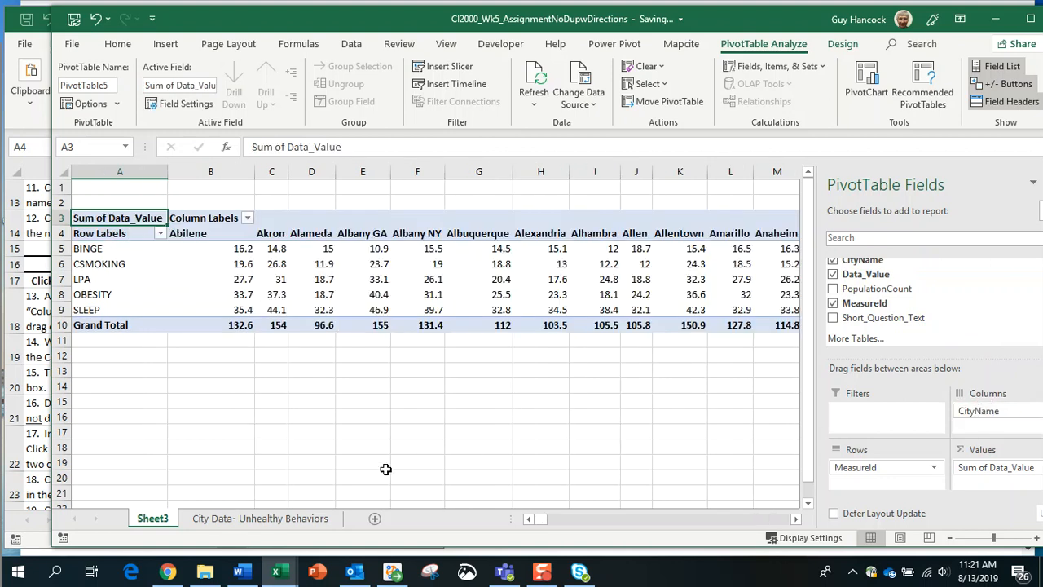
{"action": "left_click", "coordinate": [288, 521]}
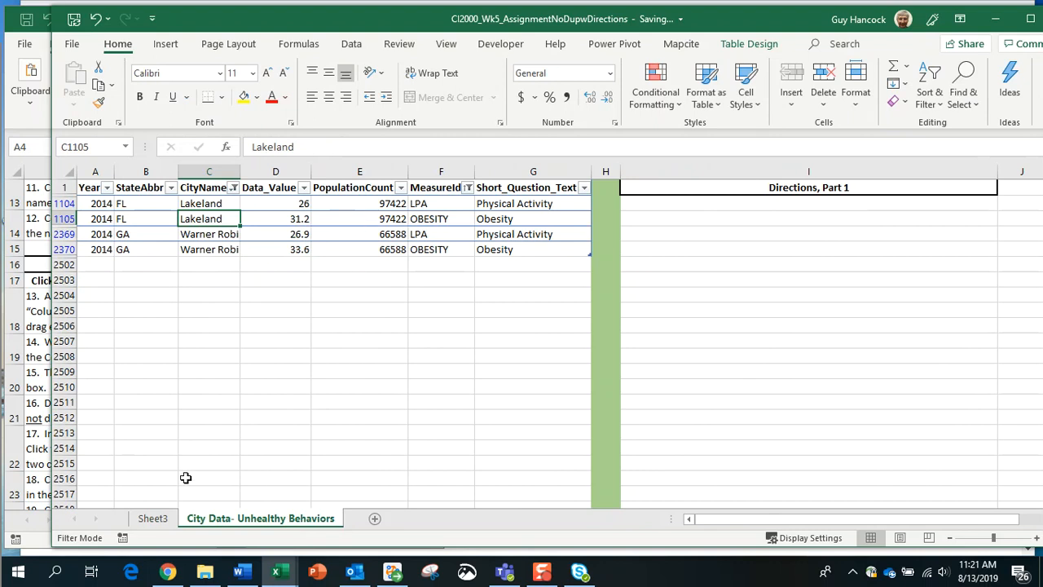
{"action": "left_click", "coordinate": [155, 519]}
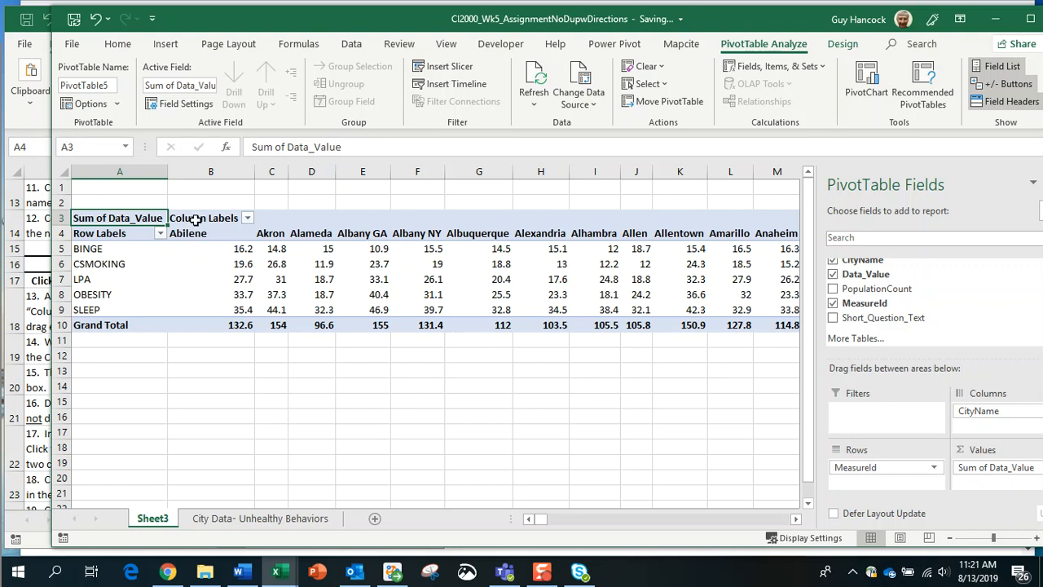
Step: Filter the pivot's Column Labels to only Arlington and Auburn, giving a 241.2 total
{"action": "left_click", "coordinate": [246, 218]}
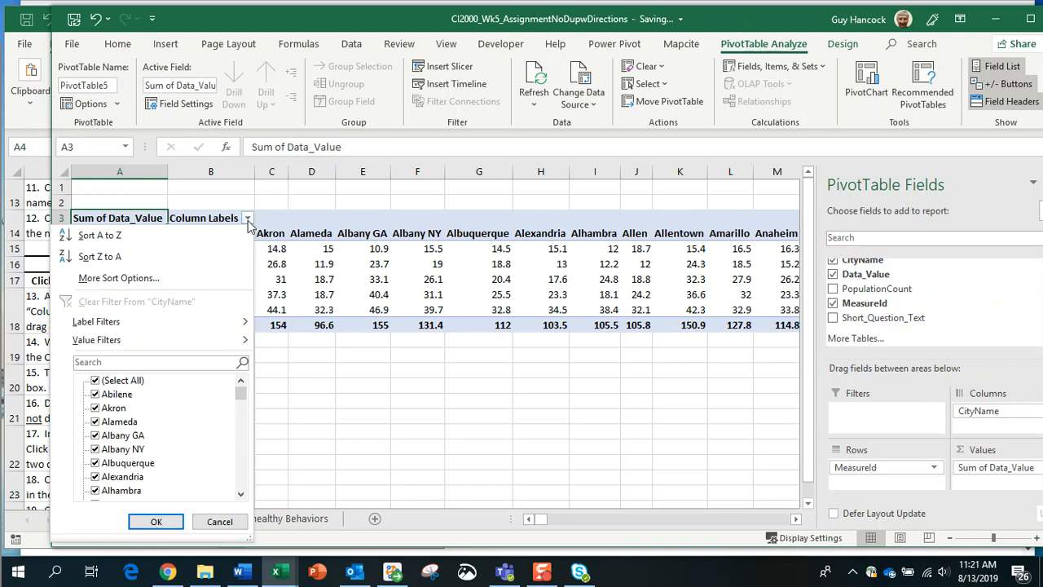
{"action": "left_click", "coordinate": [94, 383]}
{"action": "scroll", "coordinate": [173, 476], "scroll_direction": "down", "scroll_amount": 1}
{"action": "scroll", "coordinate": [174, 476], "scroll_direction": "down", "scroll_amount": 3}
{"action": "left_click", "coordinate": [96, 463]}
{"action": "scroll", "coordinate": [179, 467], "scroll_direction": "down", "scroll_amount": 2}
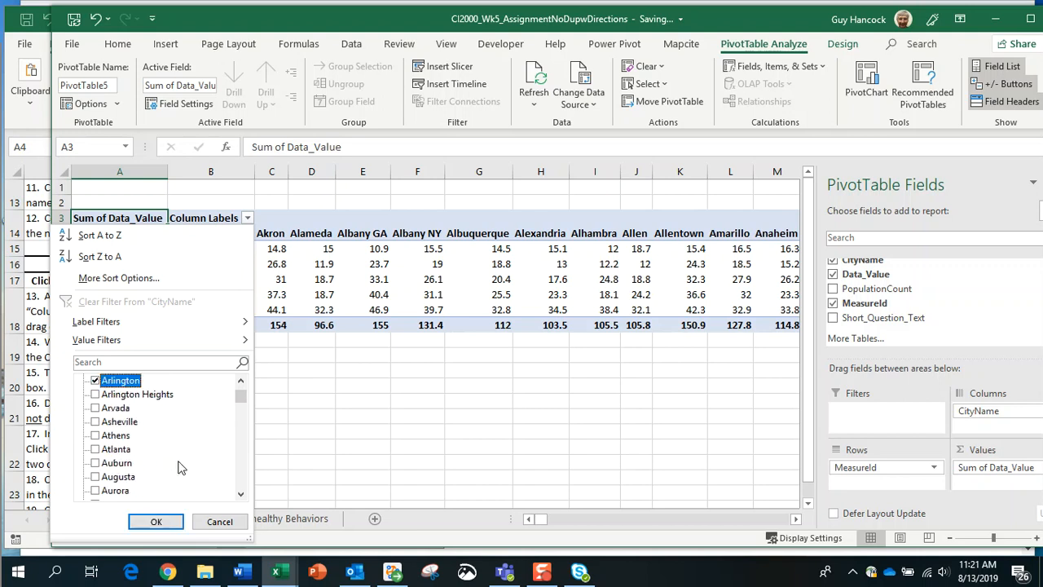
{"action": "left_click", "coordinate": [95, 463]}
{"action": "left_click", "coordinate": [157, 522]}
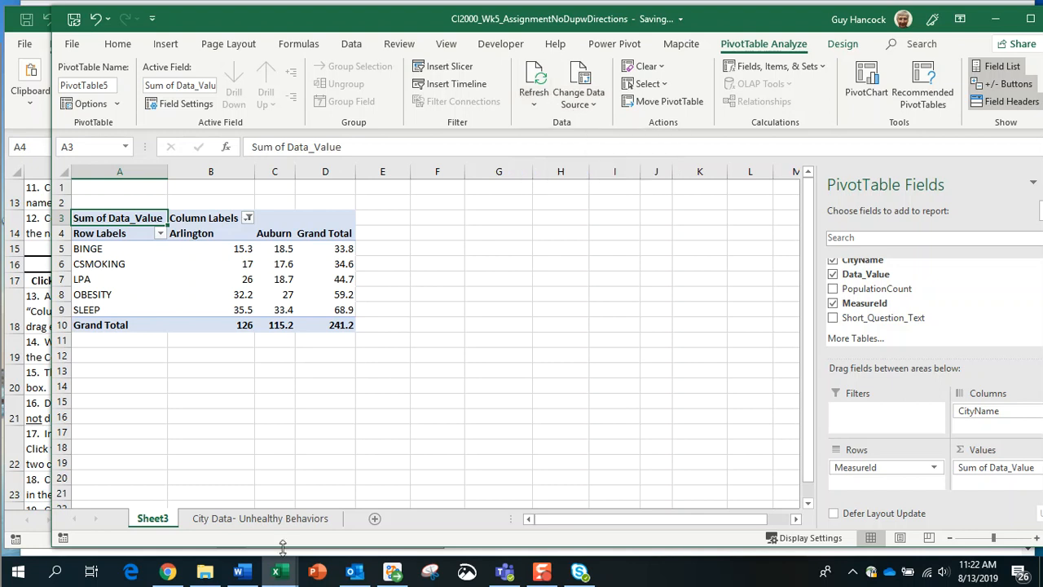
{"action": "left_click", "coordinate": [294, 519]}
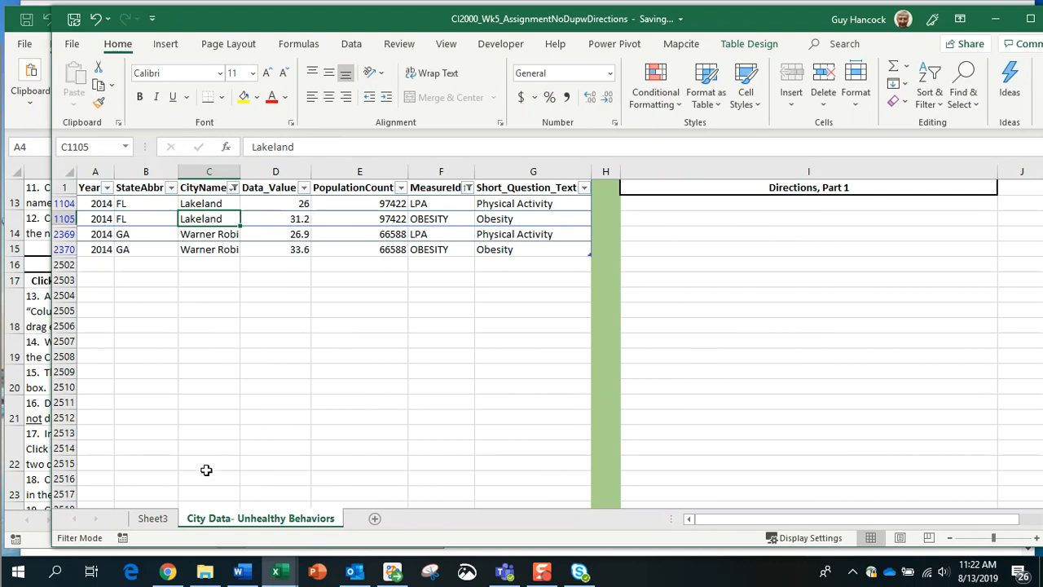
{"action": "left_click", "coordinate": [152, 519]}
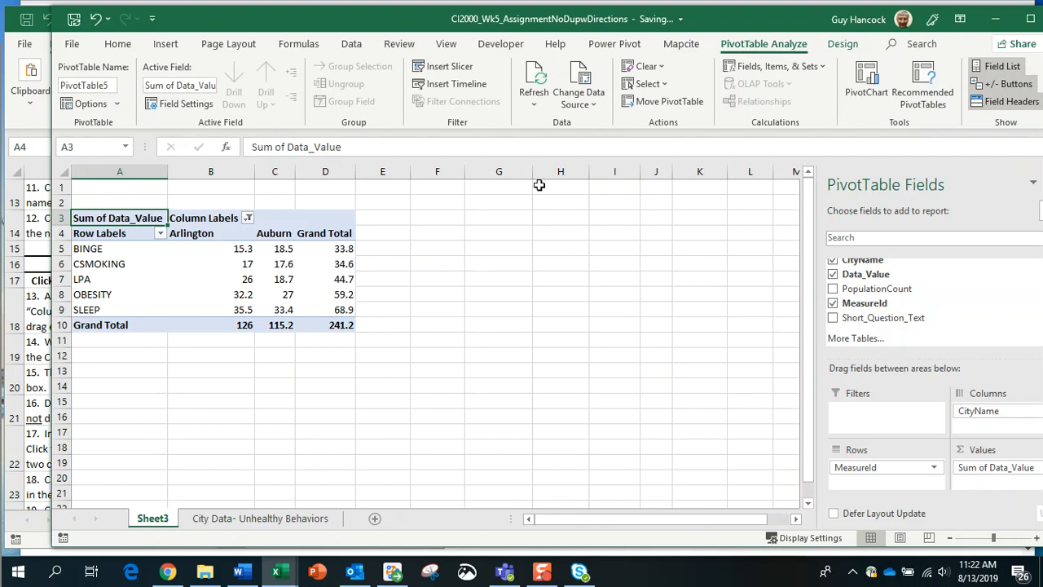
Step: Refresh all pivot data and insert a clustered column PivotChart from the pivot table
{"action": "left_click", "coordinate": [532, 104]}
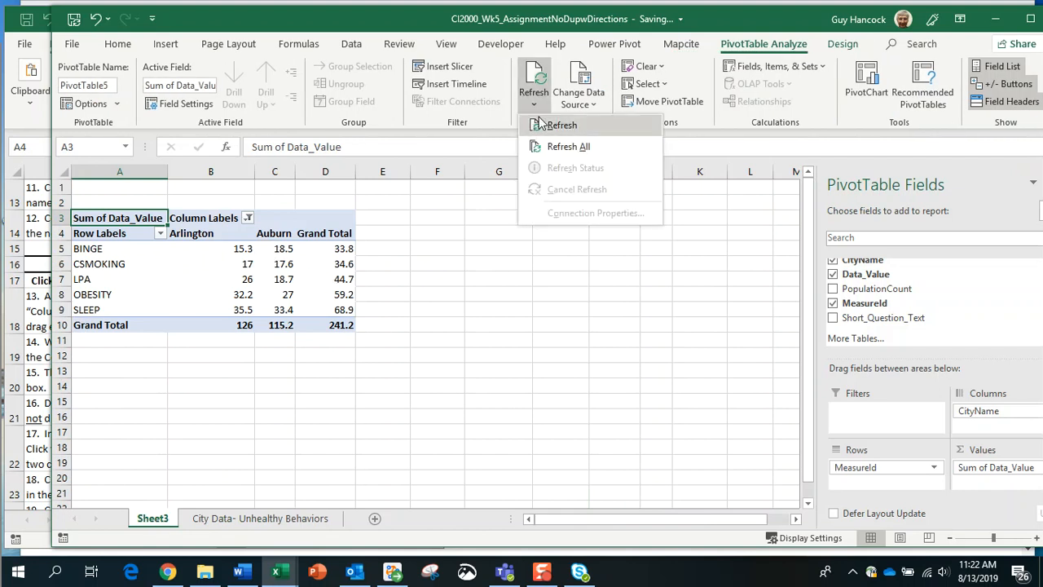
{"action": "left_click", "coordinate": [545, 147]}
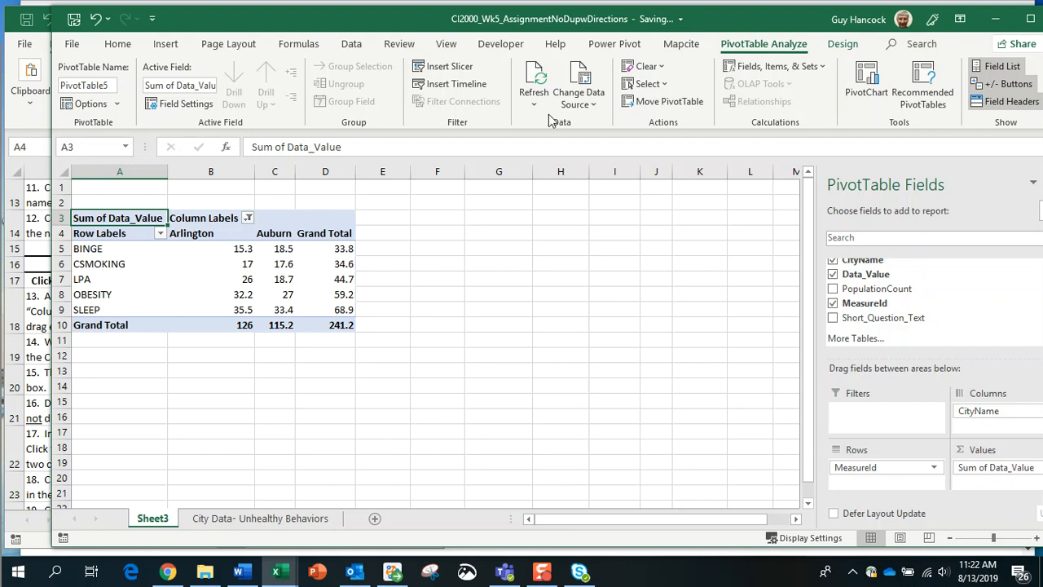
{"action": "left_click", "coordinate": [875, 78]}
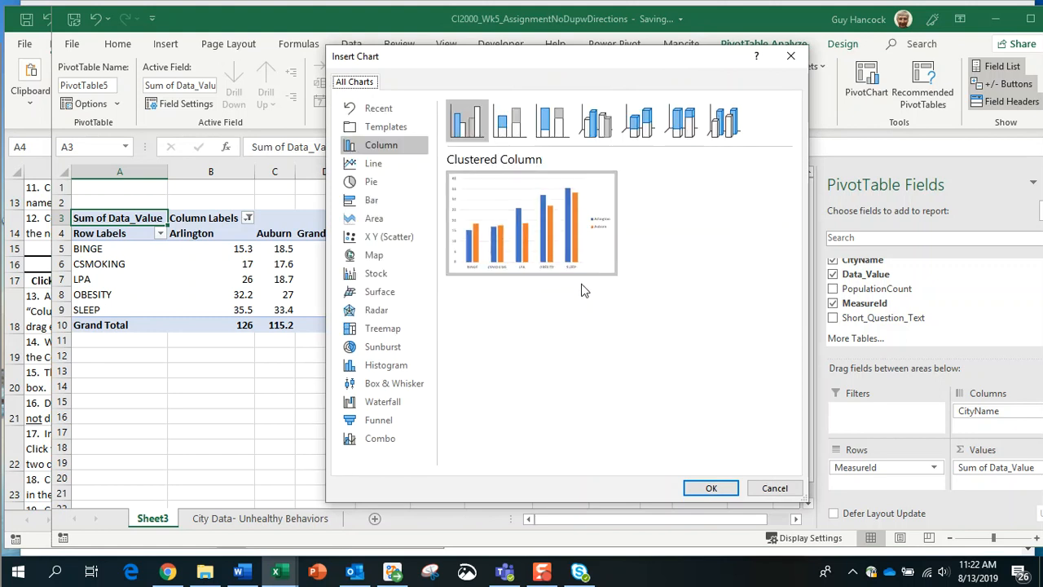
{"action": "left_click", "coordinate": [714, 487]}
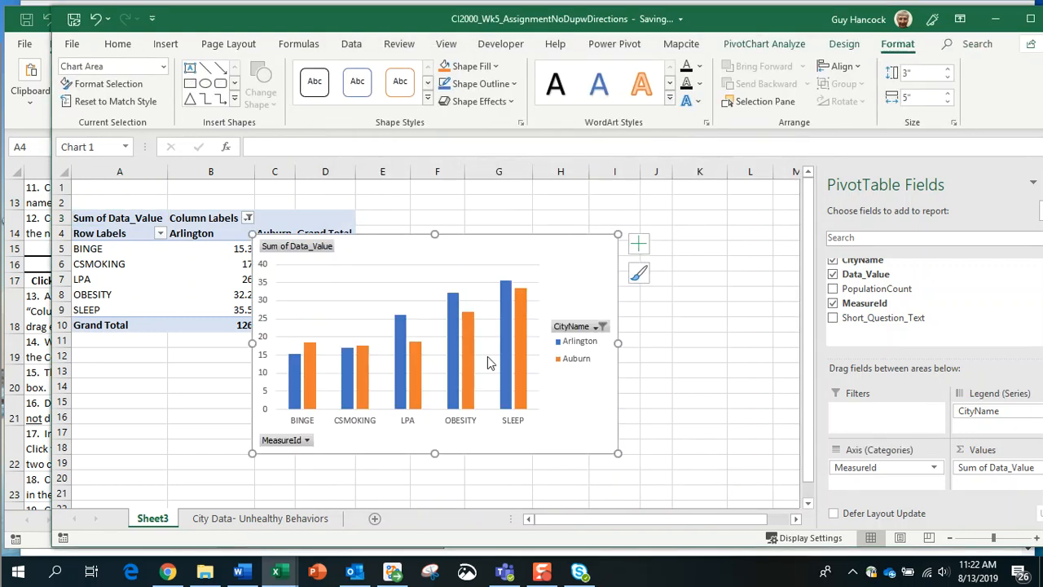
Step: Place the PivotChart beside the pivot table and enlarge it to about 3.07 by 5.15 inches
{"action": "left_click_drag", "start_coordinate": [412, 254], "coordinate": [518, 244]}
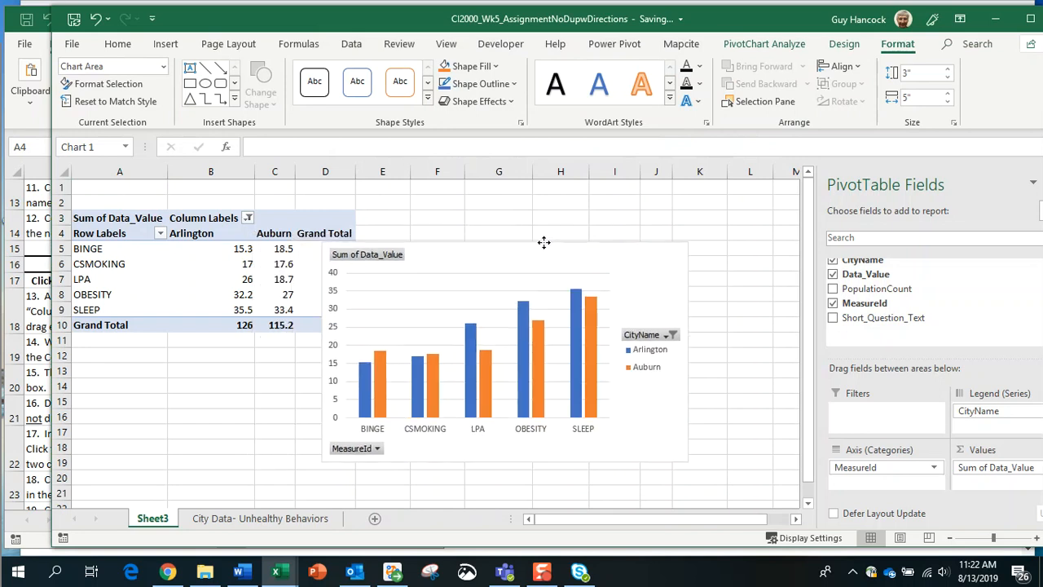
{"action": "left_click_drag", "start_coordinate": [580, 222], "coordinate": [579, 203]}
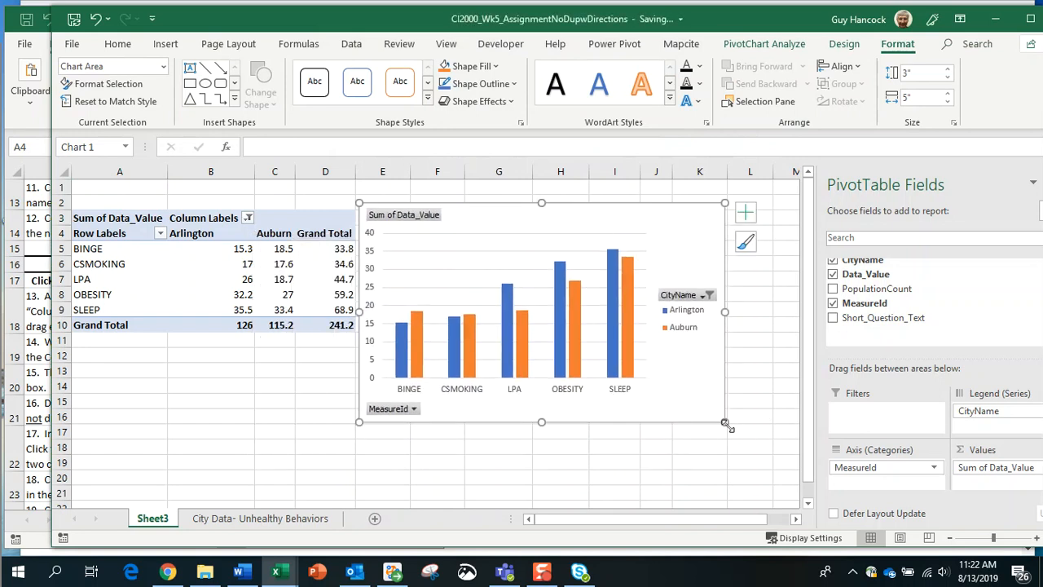
{"action": "left_click_drag", "start_coordinate": [728, 426], "coordinate": [736, 427]}
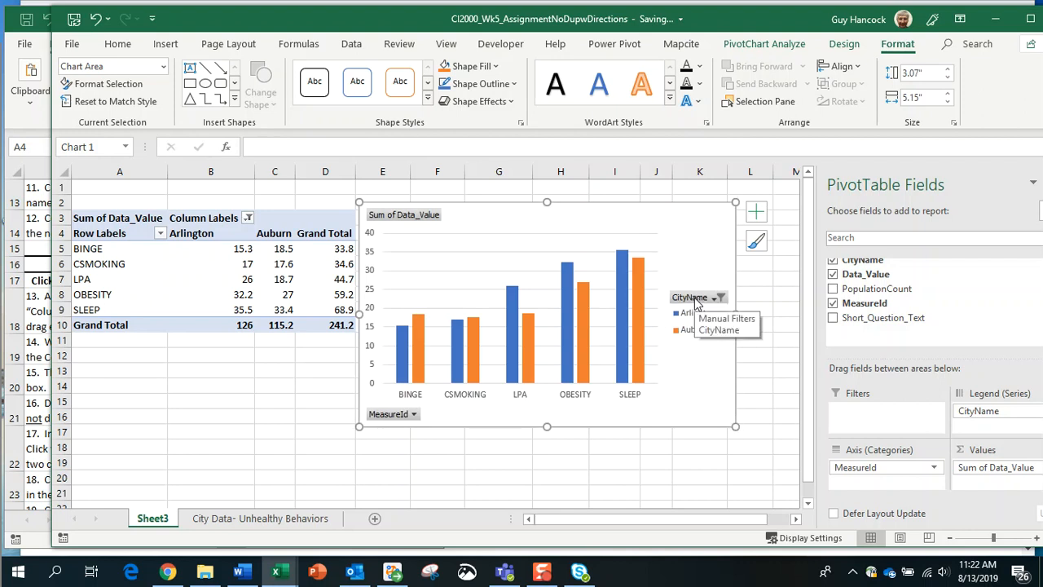
{"action": "left_click", "coordinate": [697, 300]}
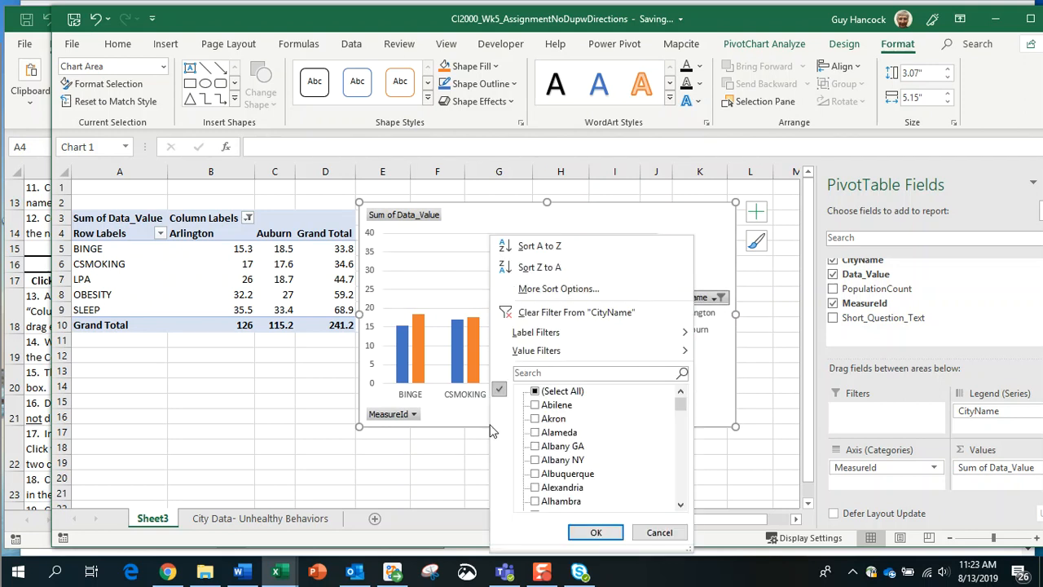
Step: Filter the chart's MeasureId to exclude BINGE, CSMOKING and SLEEP, keeping LPA and OBESITY
{"action": "left_click", "coordinate": [409, 422]}
{"action": "left_click", "coordinate": [411, 415]}
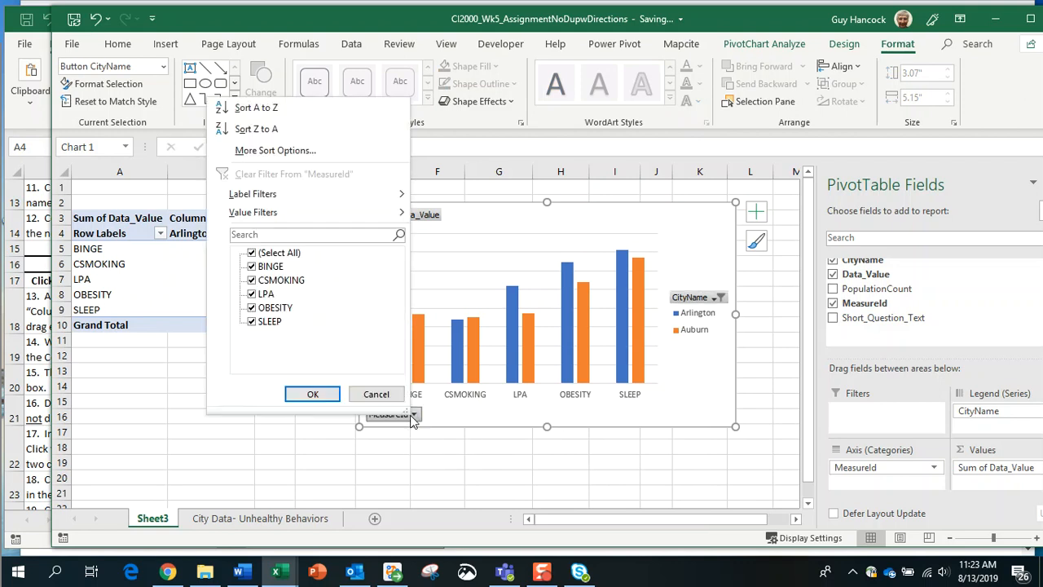
{"action": "left_click", "coordinate": [252, 267]}
{"action": "left_click", "coordinate": [252, 280]}
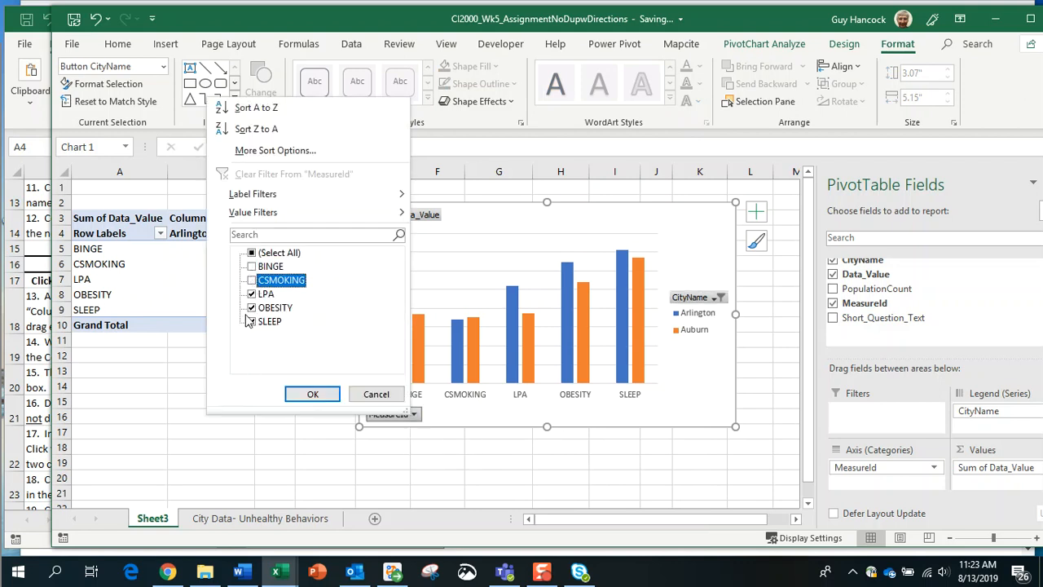
{"action": "left_click", "coordinate": [252, 322]}
{"action": "left_click", "coordinate": [306, 394]}
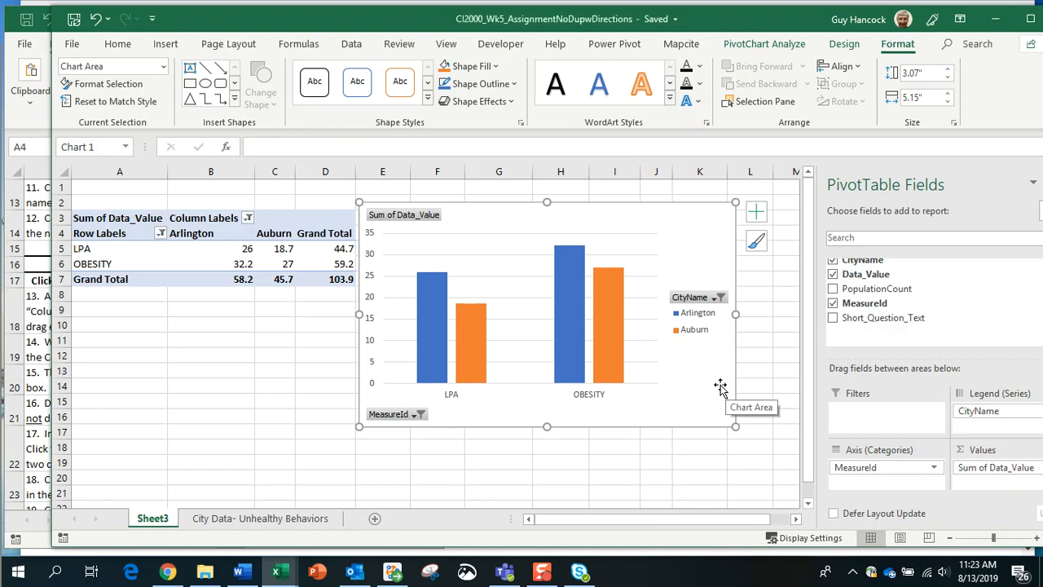
Step: Select the orange Auburn series bars and bring up their shortcut menu
{"action": "right_click", "coordinate": [718, 379]}
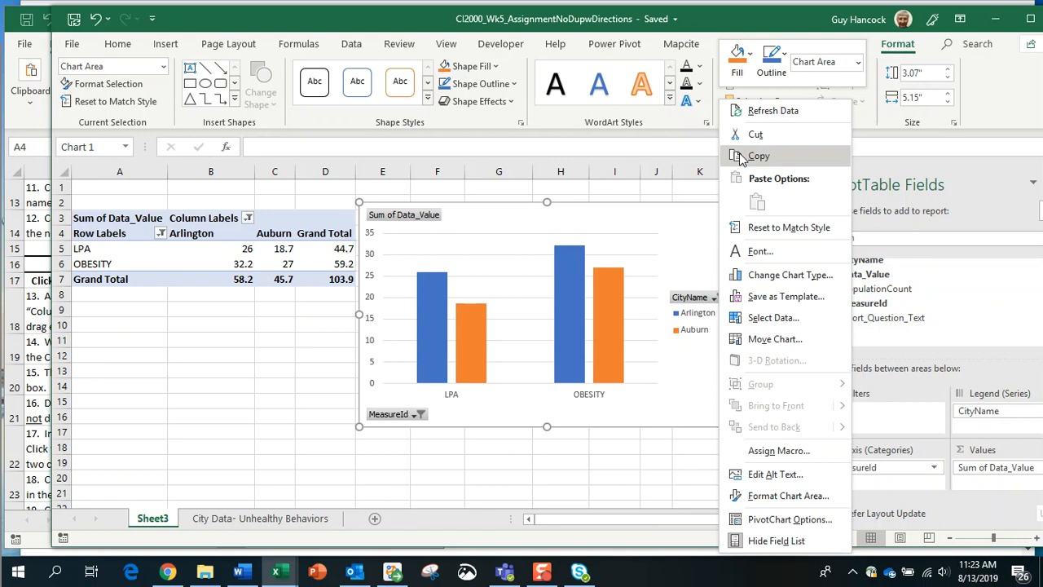
{"action": "left_click", "coordinate": [618, 289]}
{"action": "left_click", "coordinate": [616, 290]}
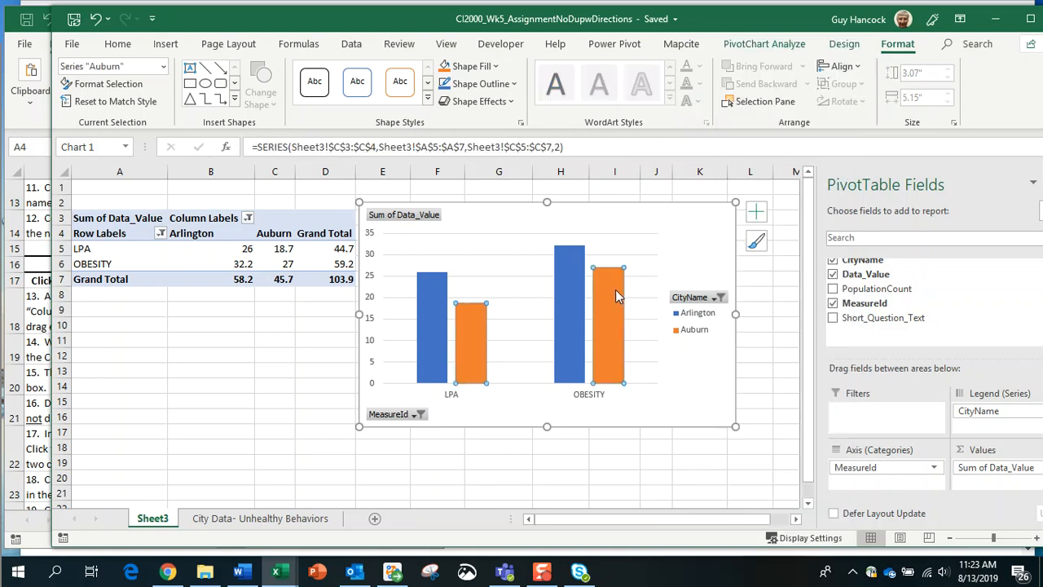
{"action": "right_click", "coordinate": [615, 289]}
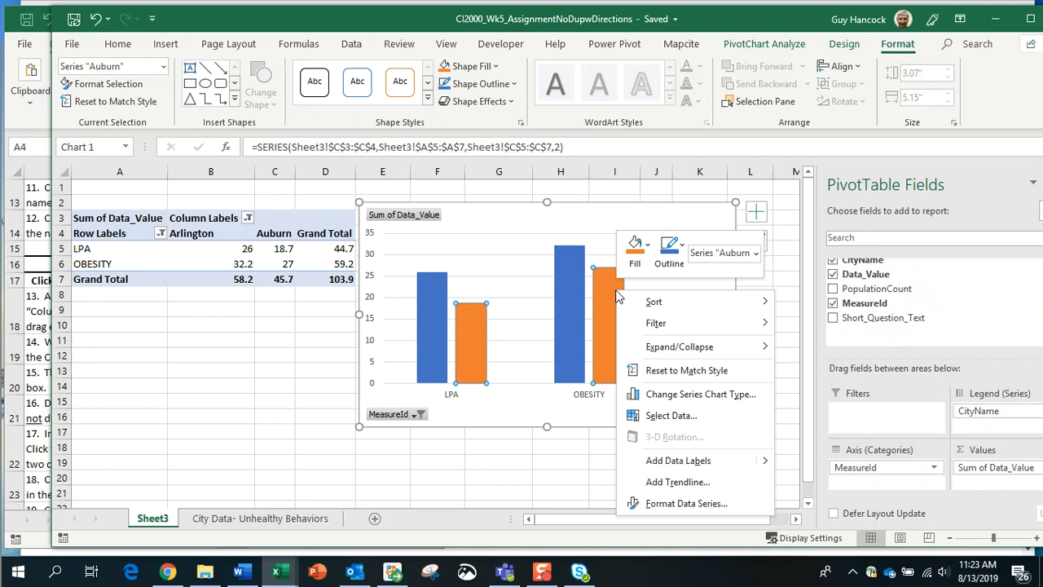
Step: Copy the whole Chart Area, then drag the Word Document1 window over Excel and enlarge it
{"action": "key", "text": "Escape"}
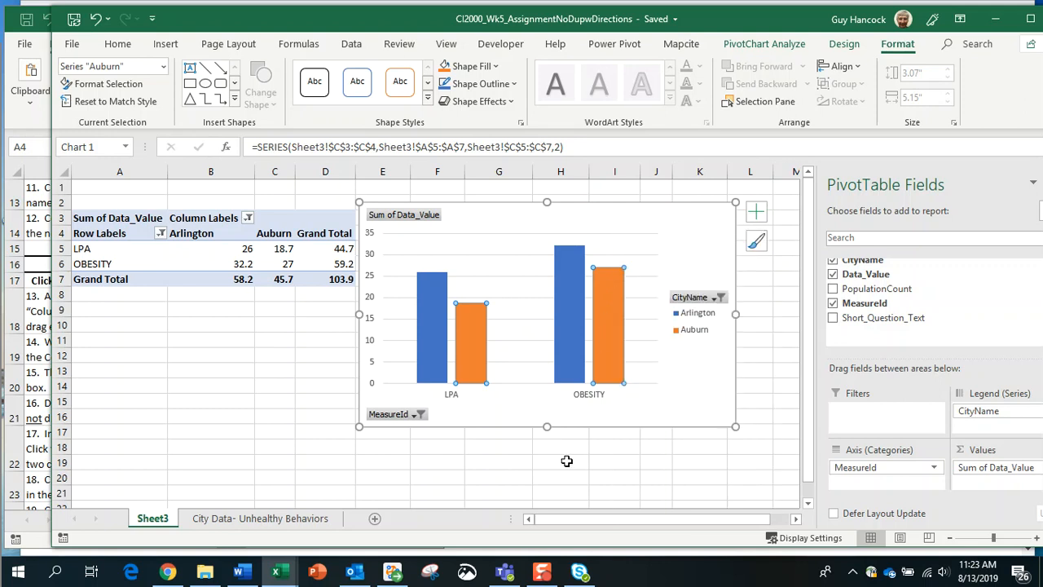
{"action": "left_click", "coordinate": [731, 412]}
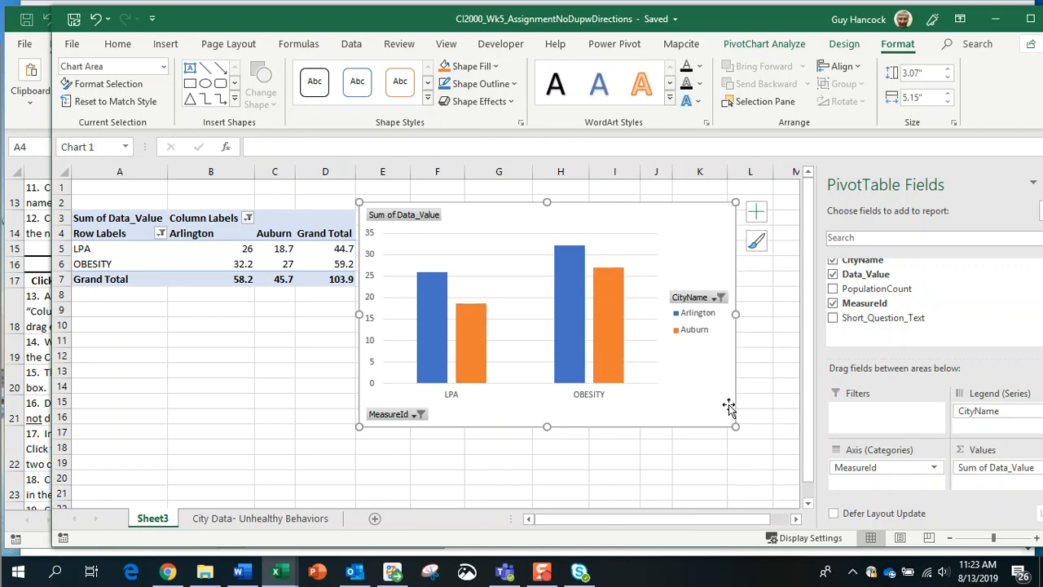
{"action": "right_click", "coordinate": [729, 405]}
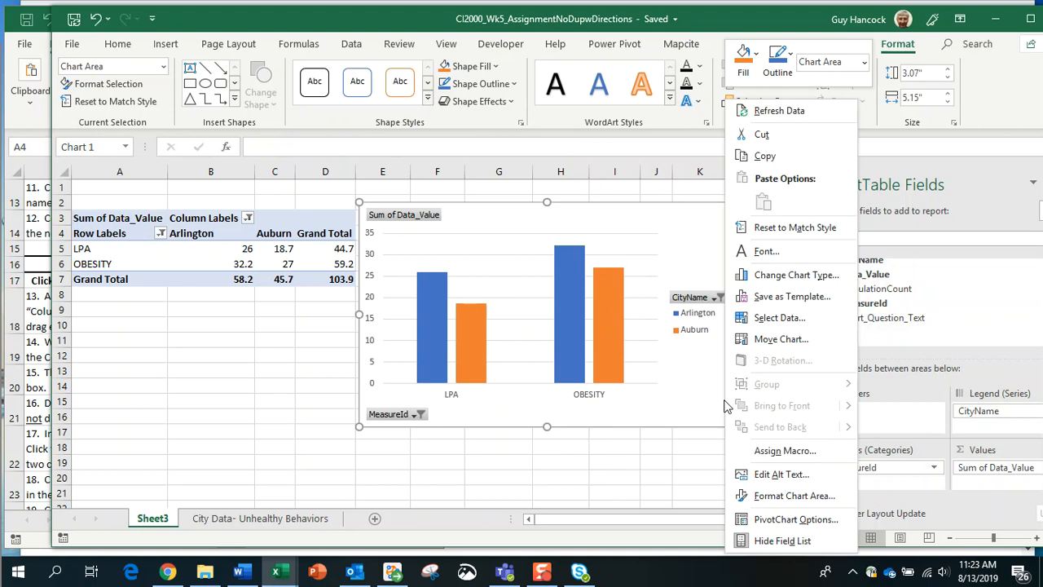
{"action": "left_click", "coordinate": [763, 156]}
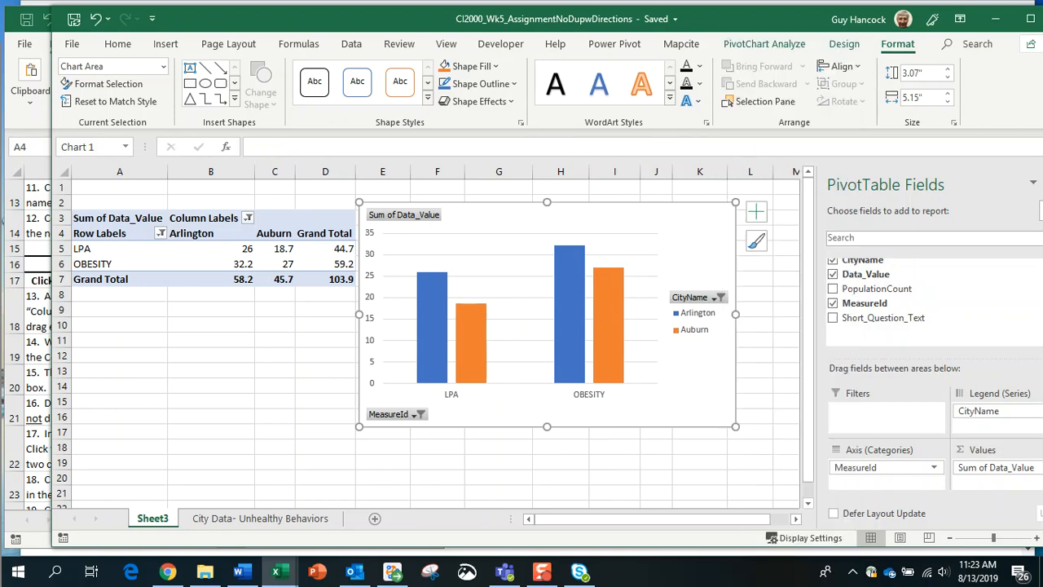
{"action": "left_click_drag", "start_coordinate": [0, 52], "coordinate": [266, 37]}
{"action": "left_click_drag", "start_coordinate": [716, 446], "coordinate": [922, 512]}
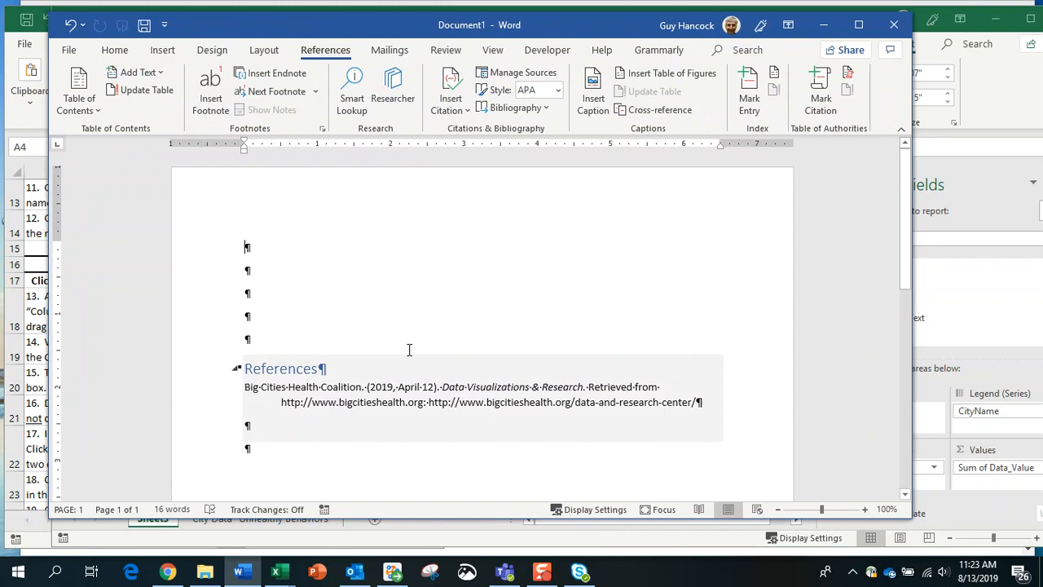
Step: Paste the chart above References with Use Destination Theme & Link Data
{"action": "right_click", "coordinate": [267, 323]}
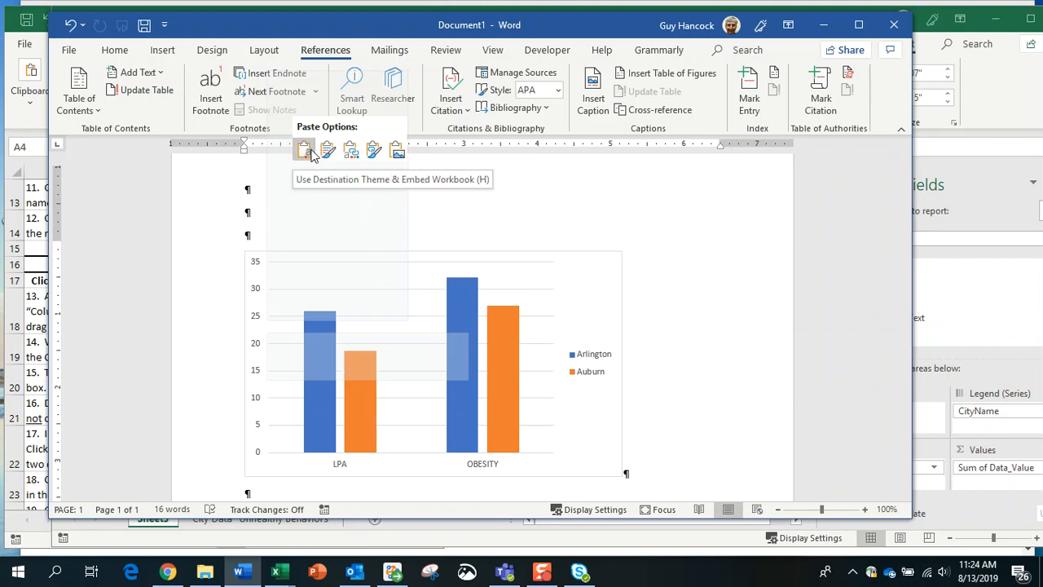
{"action": "left_click", "coordinate": [351, 149]}
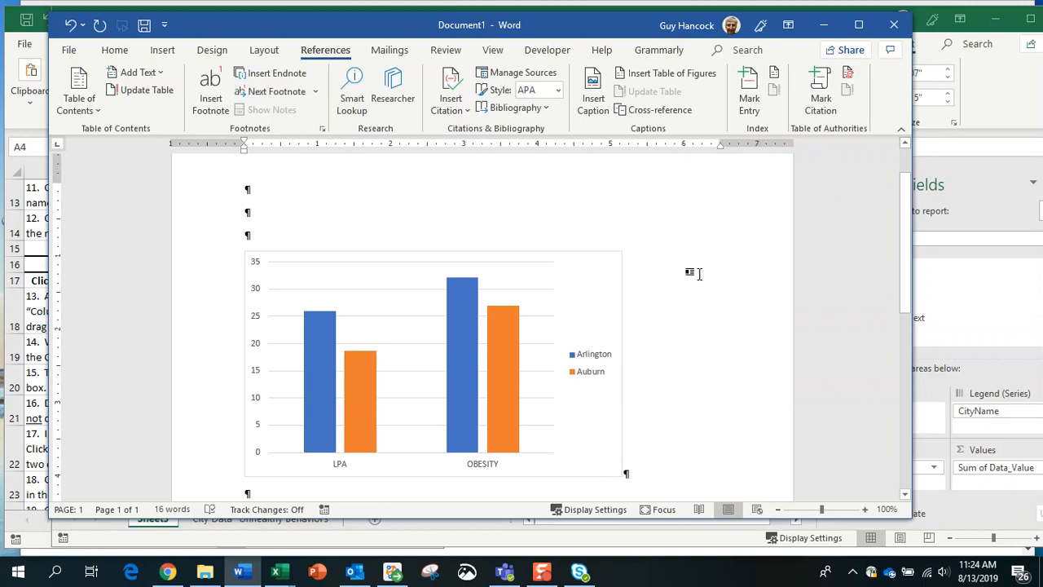
{"action": "scroll", "coordinate": [699, 274], "scroll_direction": "down", "scroll_amount": 3}
{"action": "scroll", "coordinate": [700, 274], "scroll_direction": "up", "scroll_amount": 1}
{"action": "scroll", "coordinate": [699, 274], "scroll_direction": "down", "scroll_amount": 1}
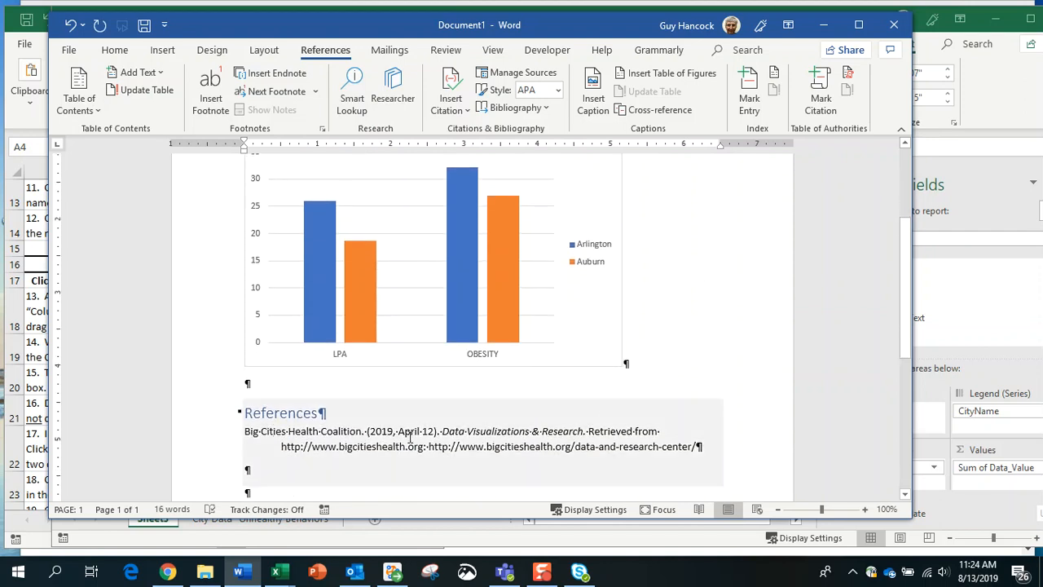
{"action": "scroll", "coordinate": [736, 326], "scroll_direction": "up", "scroll_amount": 4}
{"action": "scroll", "coordinate": [726, 314], "scroll_direction": "up", "scroll_amount": 1}
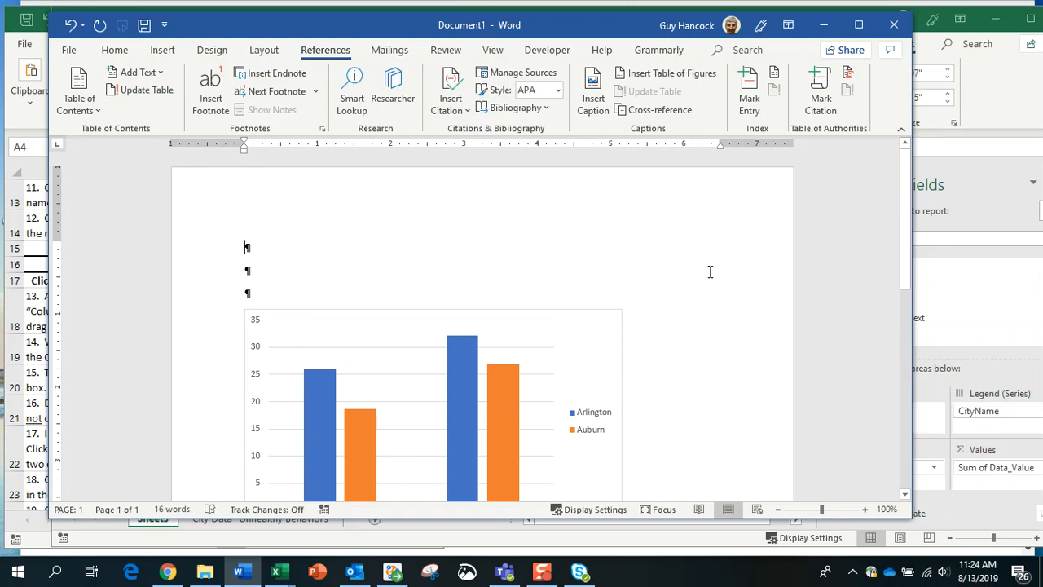
{"action": "scroll", "coordinate": [712, 281], "scroll_direction": "down", "scroll_amount": 1}
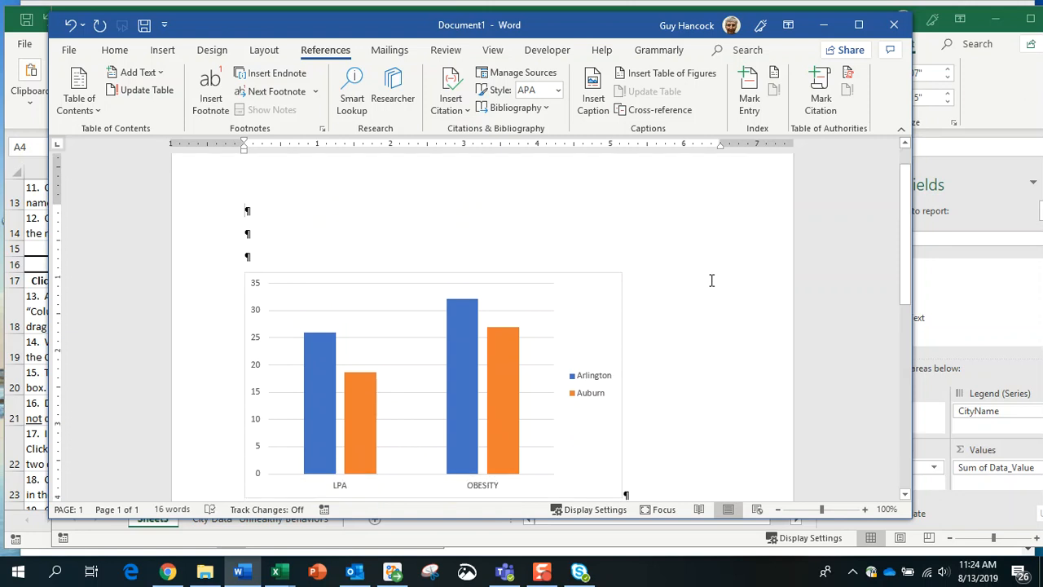
{"action": "scroll", "coordinate": [712, 280], "scroll_direction": "down", "scroll_amount": 1}
{"action": "scroll", "coordinate": [712, 281], "scroll_direction": "down", "scroll_amount": 1}
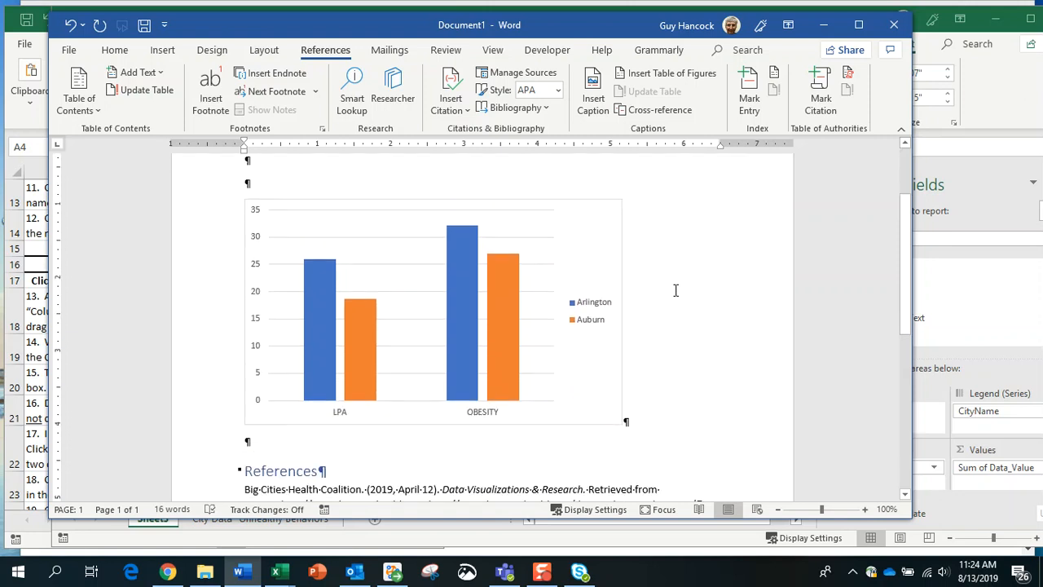
{"action": "scroll", "coordinate": [827, 296], "scroll_direction": "up", "scroll_amount": 2}
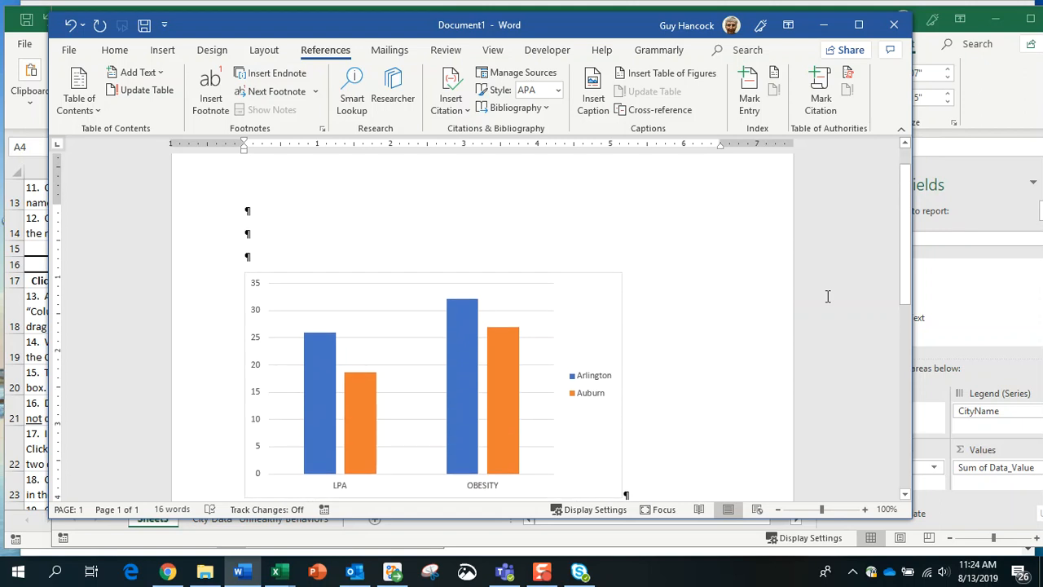
{"action": "scroll", "coordinate": [828, 296], "scroll_direction": "down", "scroll_amount": 1}
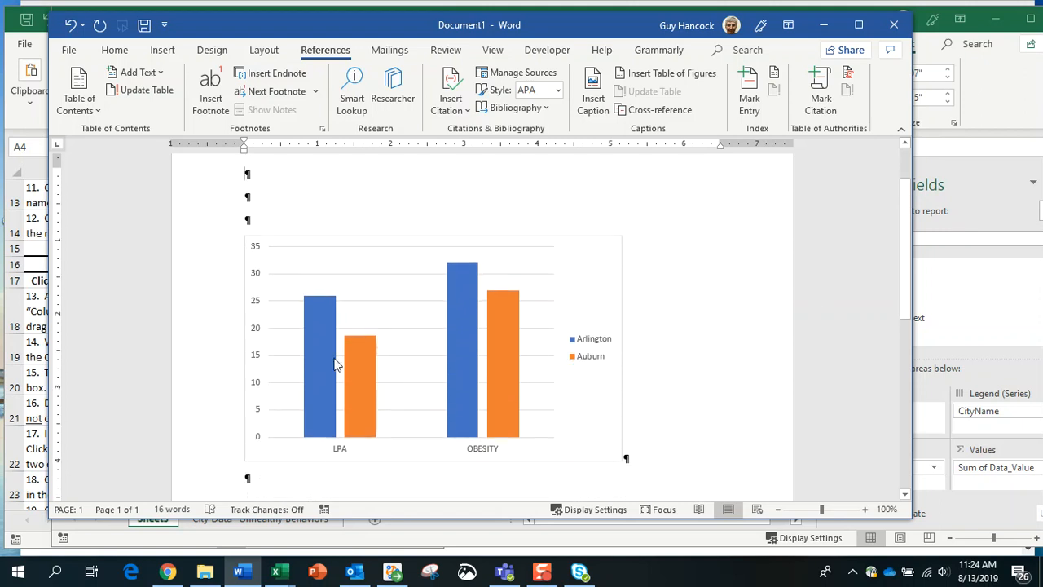
{"action": "mouse_move", "coordinate": [308, 375]}
{"action": "mouse_move", "coordinate": [466, 281]}
{"action": "scroll", "coordinate": [760, 307], "scroll_direction": "up", "scroll_amount": 2}
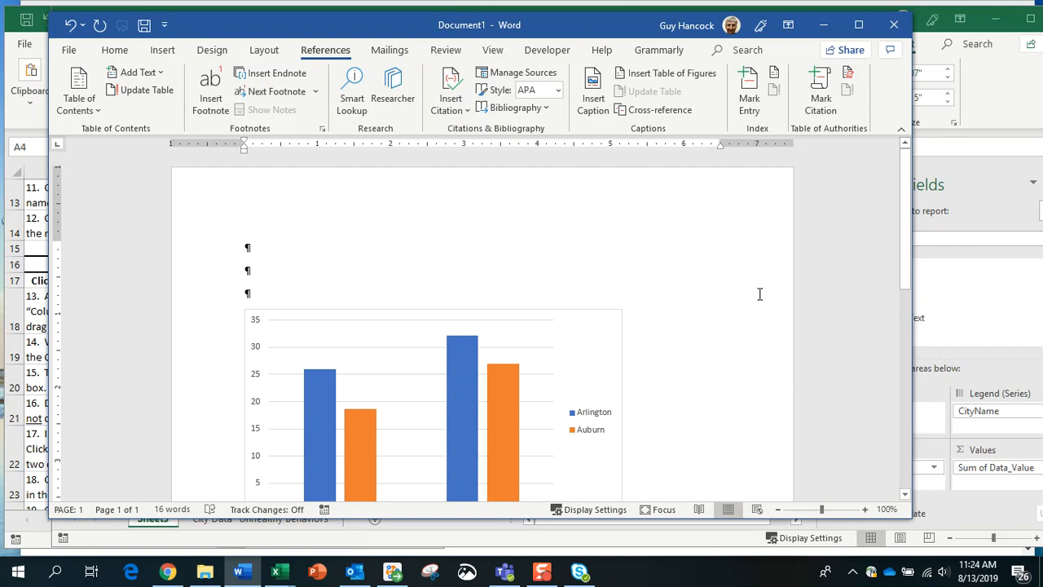
{"action": "scroll", "coordinate": [760, 293], "scroll_direction": "down", "scroll_amount": 2}
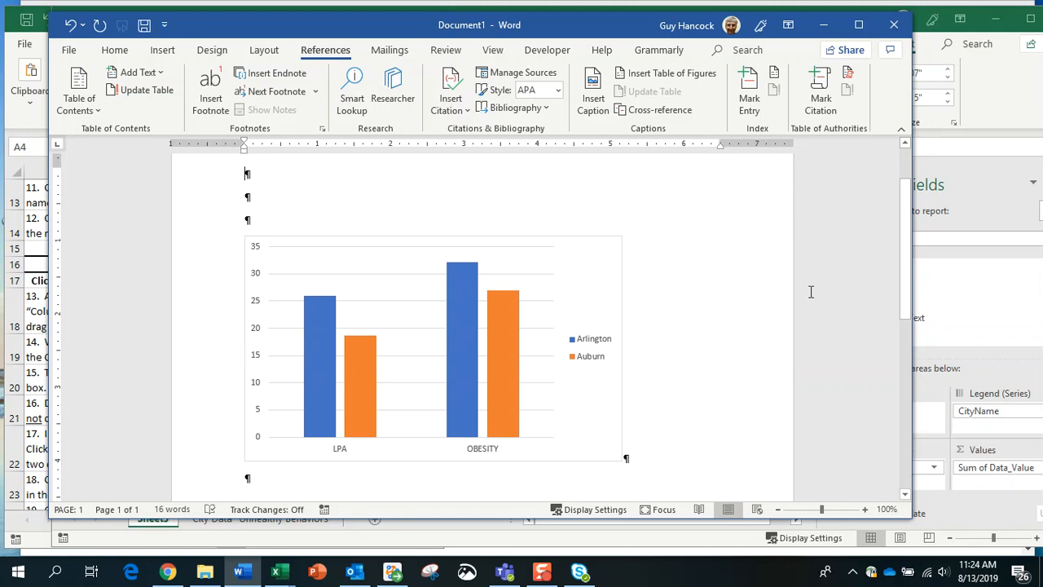
{"action": "left_click", "coordinate": [360, 344]}
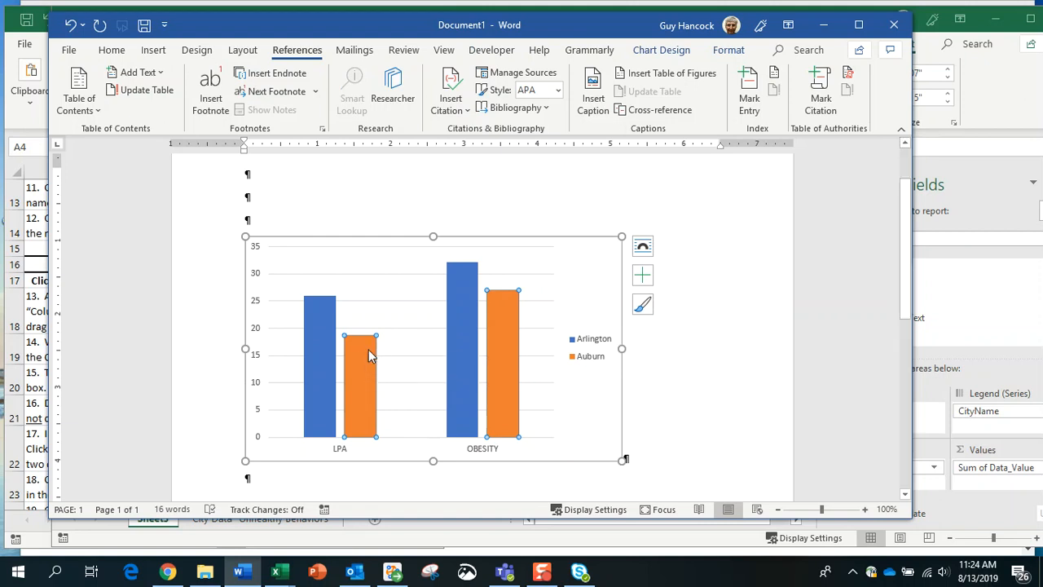
Step: Select the Arlington LPA bar in the pasted chart, then drag Word aside to reveal Excel
{"action": "left_click", "coordinate": [317, 318]}
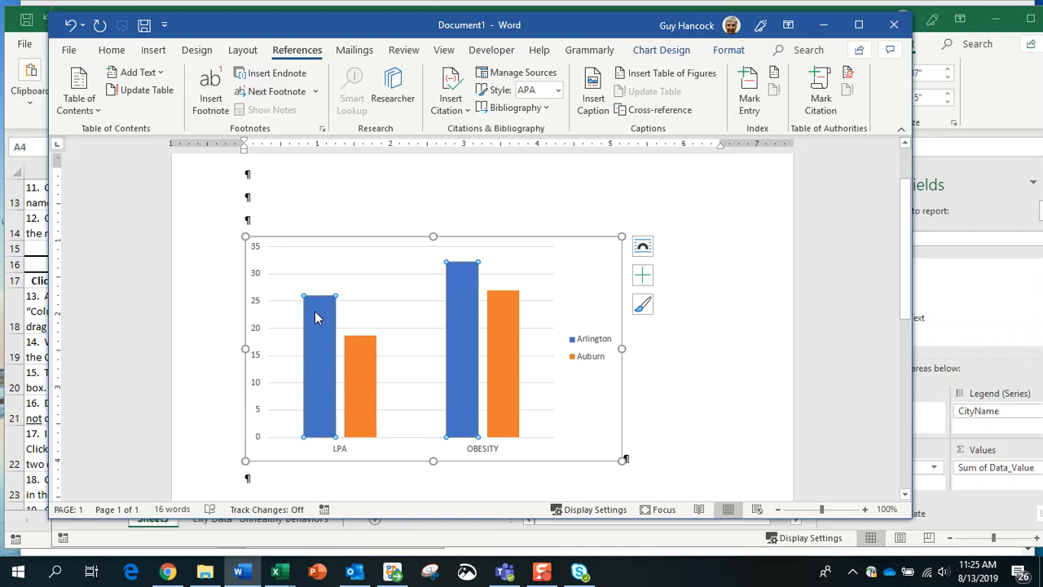
{"action": "left_click", "coordinate": [318, 318]}
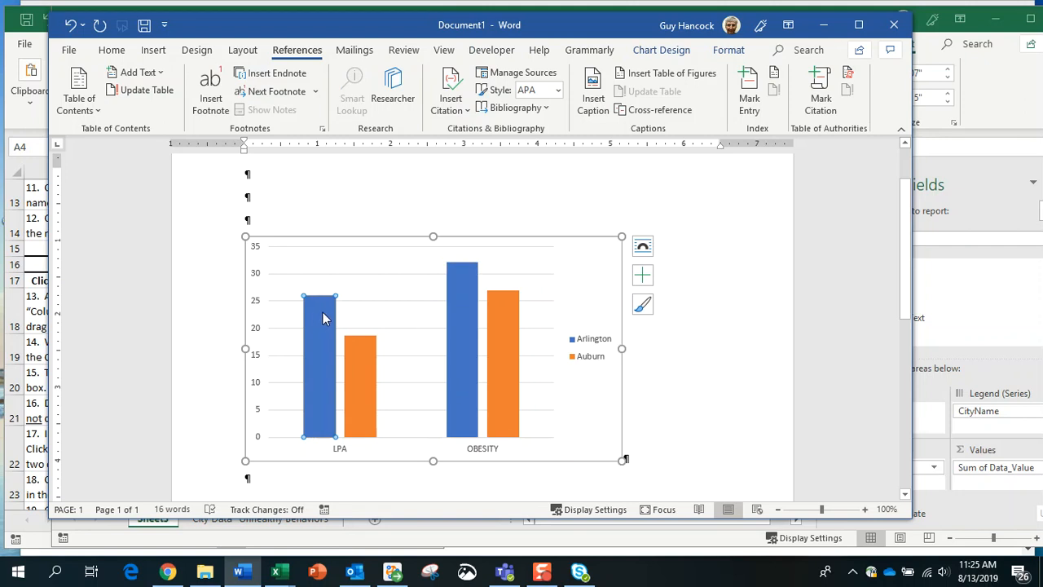
{"action": "right_click", "coordinate": [330, 315]}
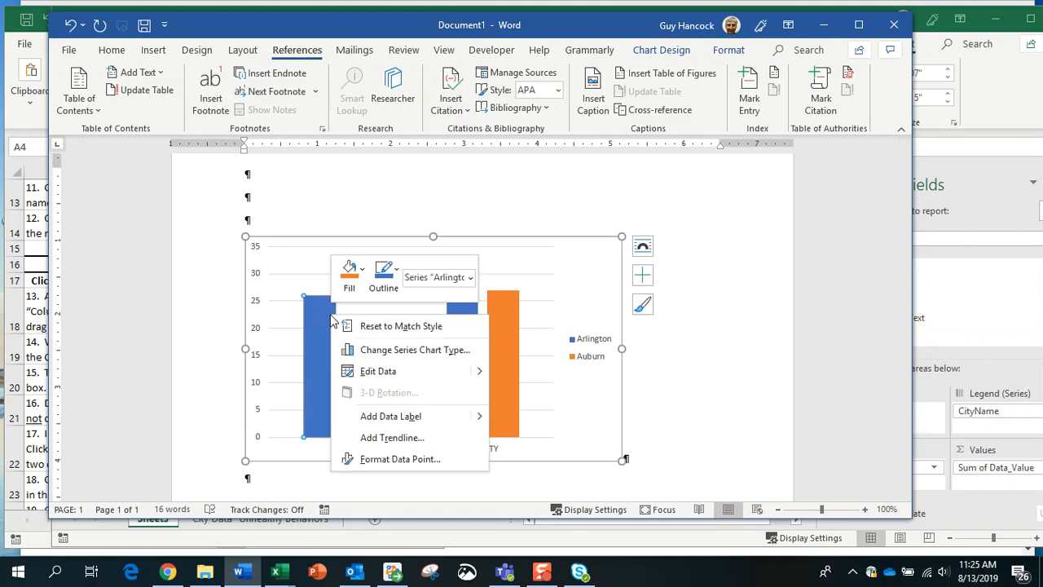
{"action": "left_click", "coordinate": [324, 315]}
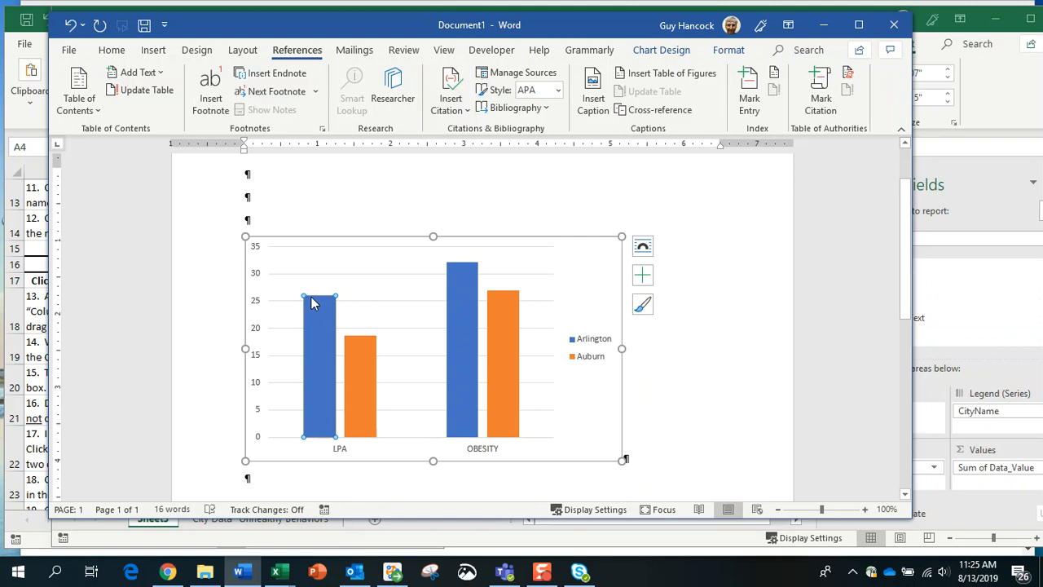
{"action": "scroll", "coordinate": [701, 285], "scroll_direction": "up", "scroll_amount": 2}
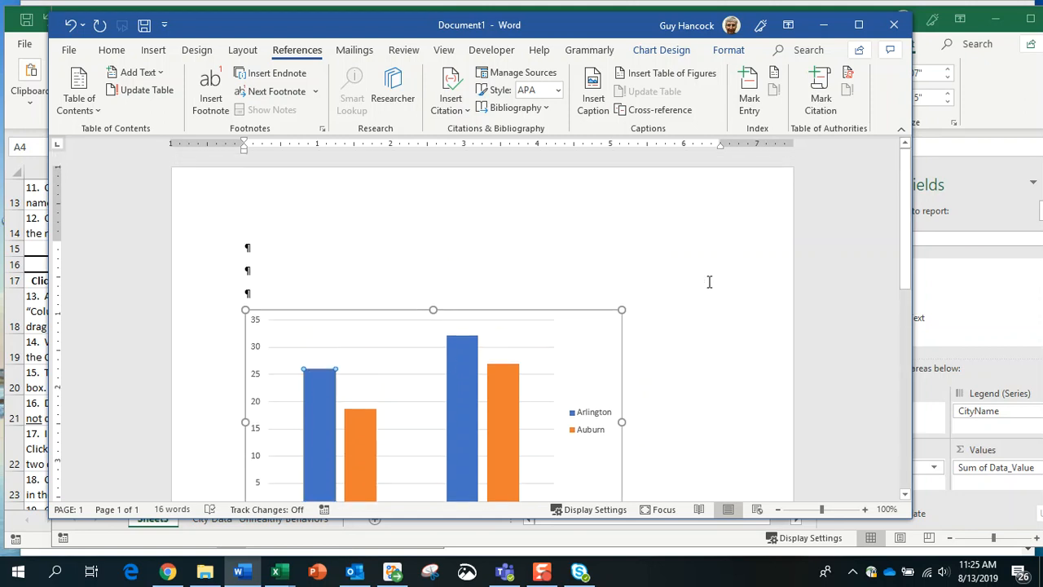
{"action": "scroll", "coordinate": [698, 270], "scroll_direction": "down", "scroll_amount": 2}
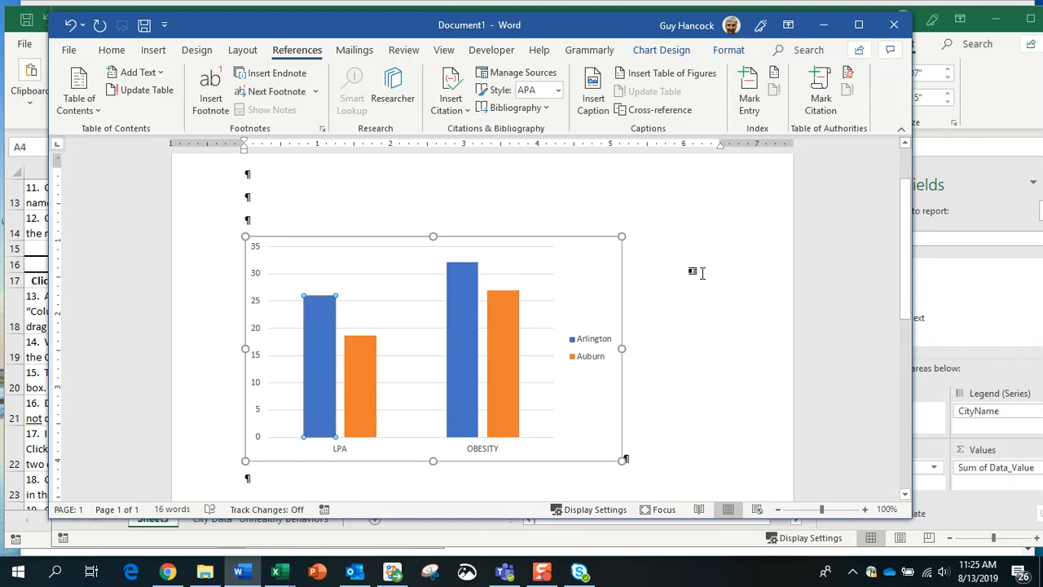
{"action": "scroll", "coordinate": [718, 330], "scroll_direction": "down", "scroll_amount": 1}
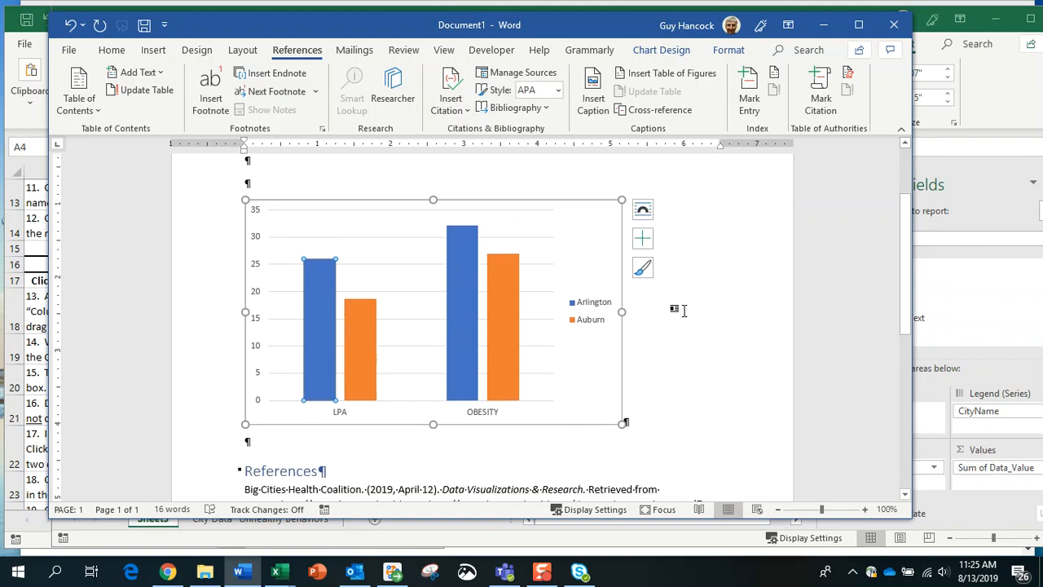
{"action": "scroll", "coordinate": [700, 306], "scroll_direction": "up", "scroll_amount": 2}
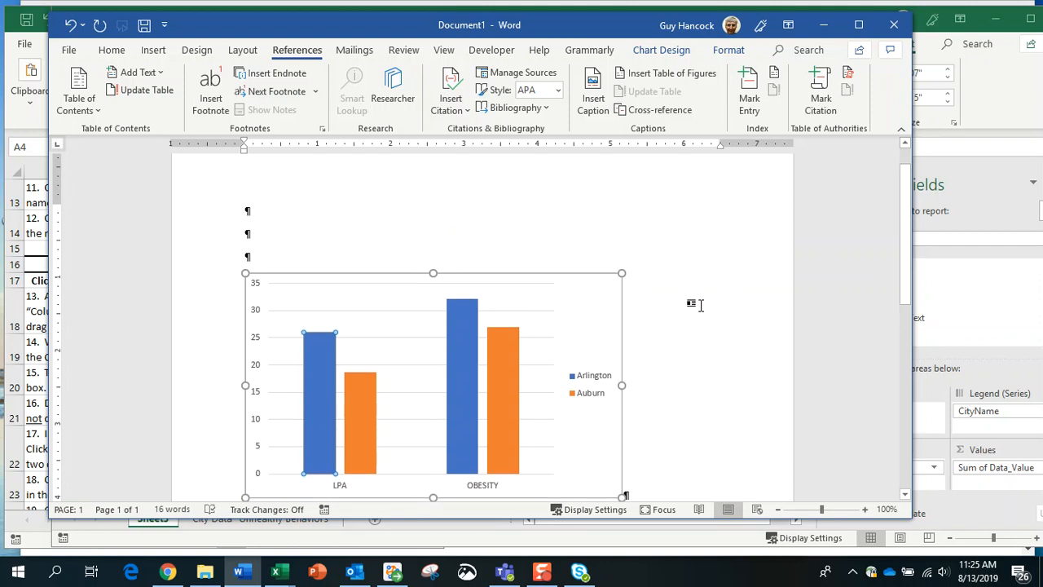
{"action": "scroll", "coordinate": [691, 287], "scroll_direction": "up", "scroll_amount": 1}
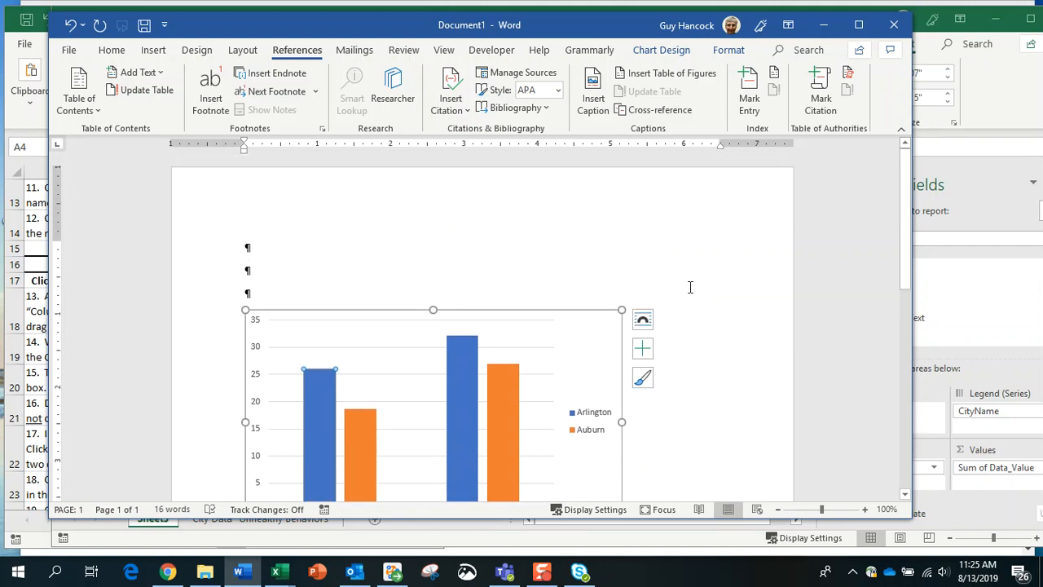
{"action": "scroll", "coordinate": [691, 287], "scroll_direction": "down", "scroll_amount": 2}
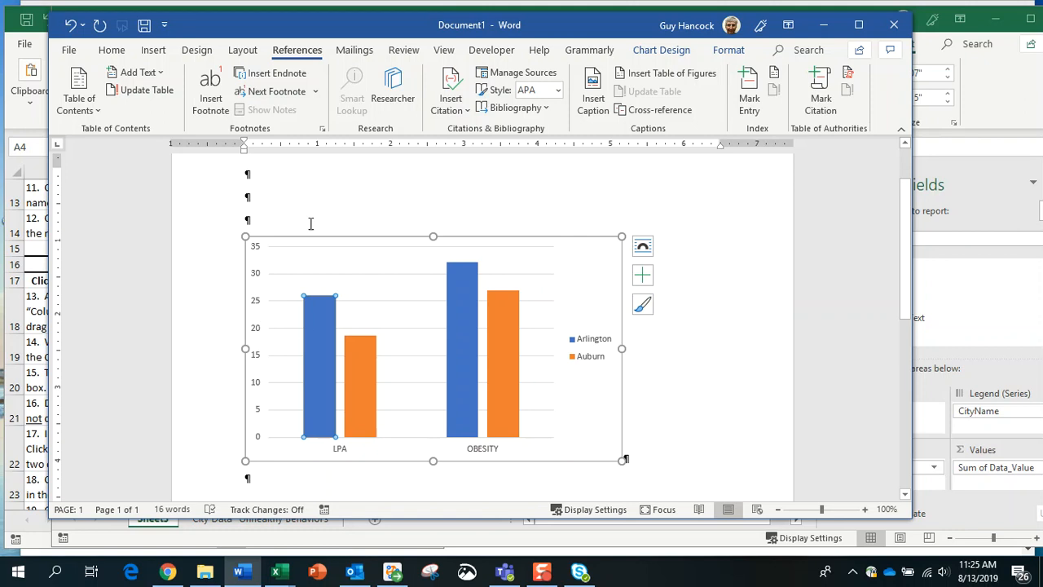
{"action": "left_click_drag", "start_coordinate": [568, 28], "coordinate": [0, 145]}
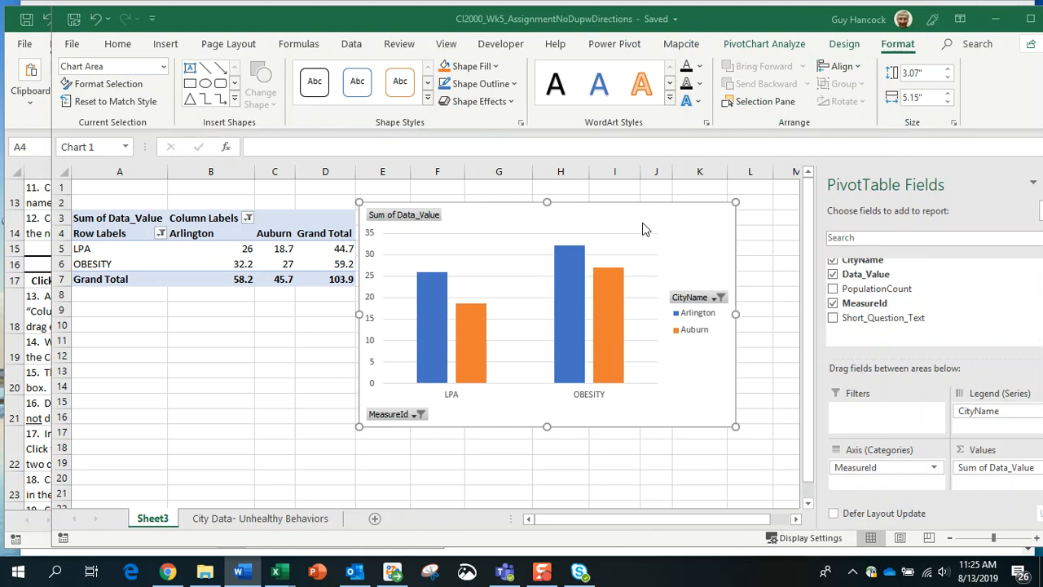
Step: Check Akron and Alameda in the PivotChart's CityName filter, then bring Word back over Excel
{"action": "left_click", "coordinate": [778, 209]}
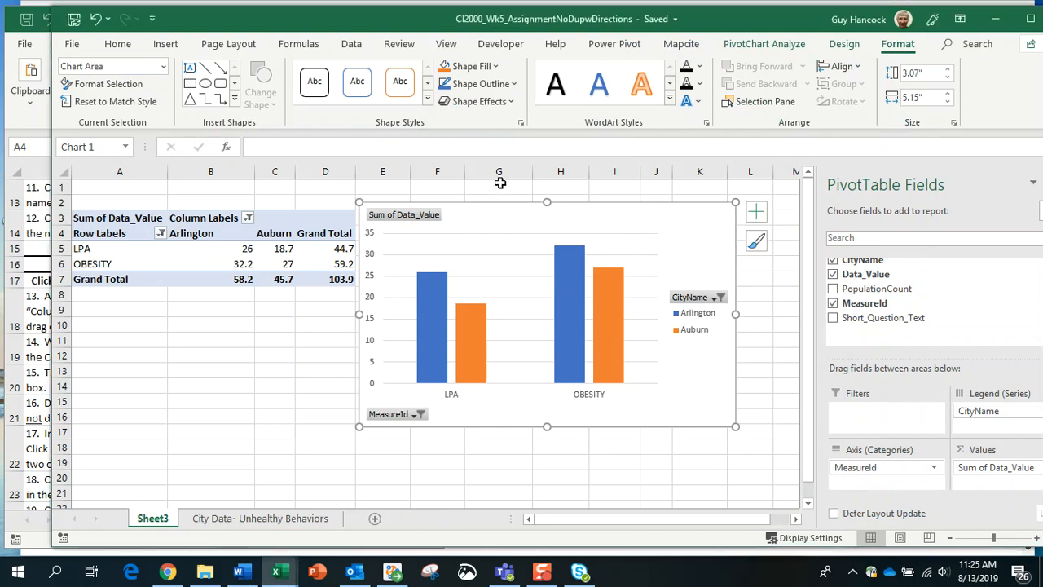
{"action": "left_click", "coordinate": [719, 297]}
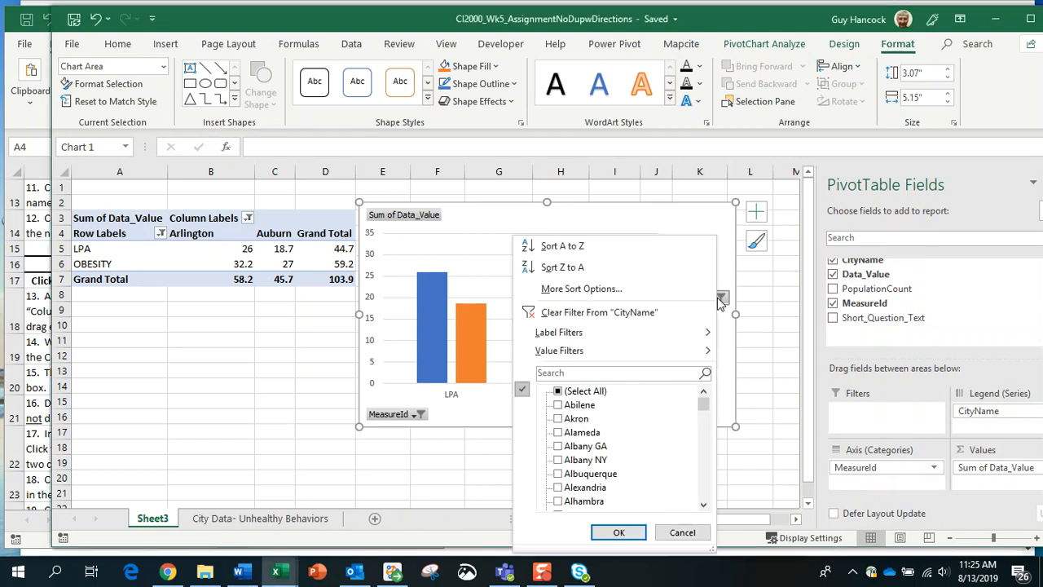
{"action": "left_click", "coordinate": [559, 418]}
{"action": "left_click", "coordinate": [558, 432]}
{"action": "left_click", "coordinate": [618, 531]}
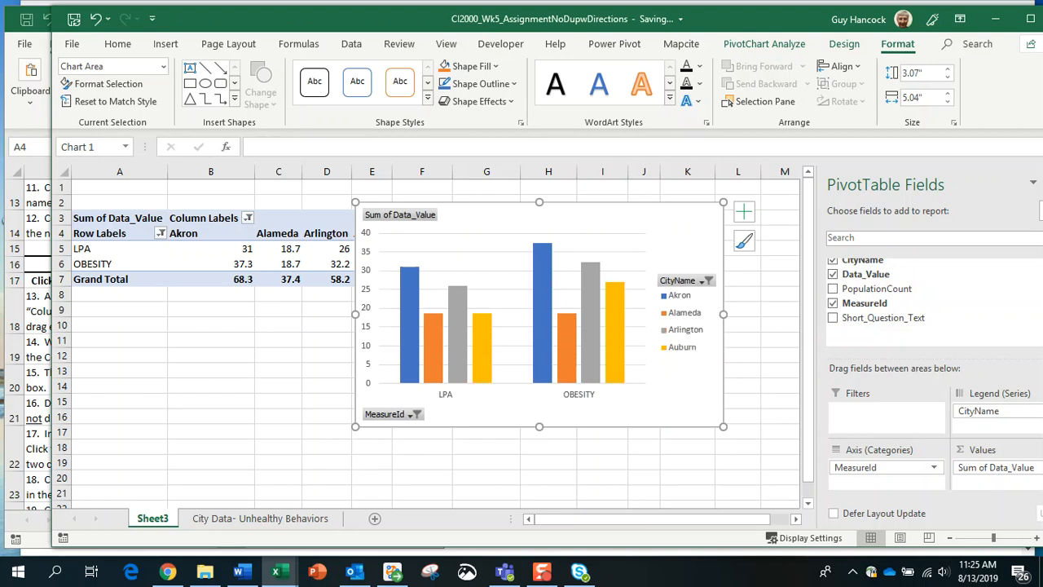
{"action": "left_click_drag", "start_coordinate": [0, 82], "coordinate": [633, 34]}
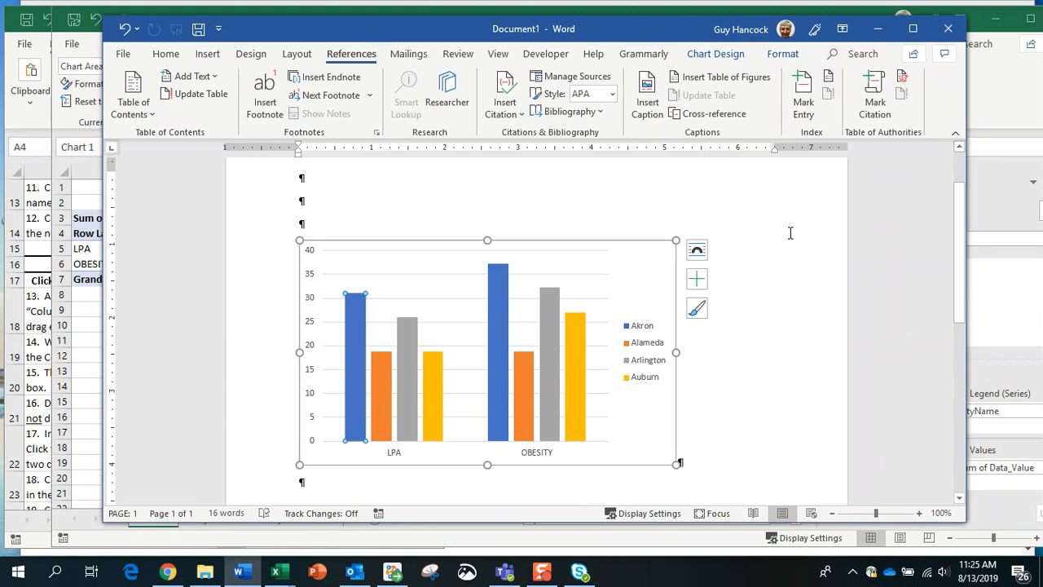
Step: Confirm Word's linked chart shows Akron, Alameda, Arlington and Auburn, then choose Edit Data
{"action": "scroll", "coordinate": [790, 233], "scroll_direction": "up", "scroll_amount": 2}
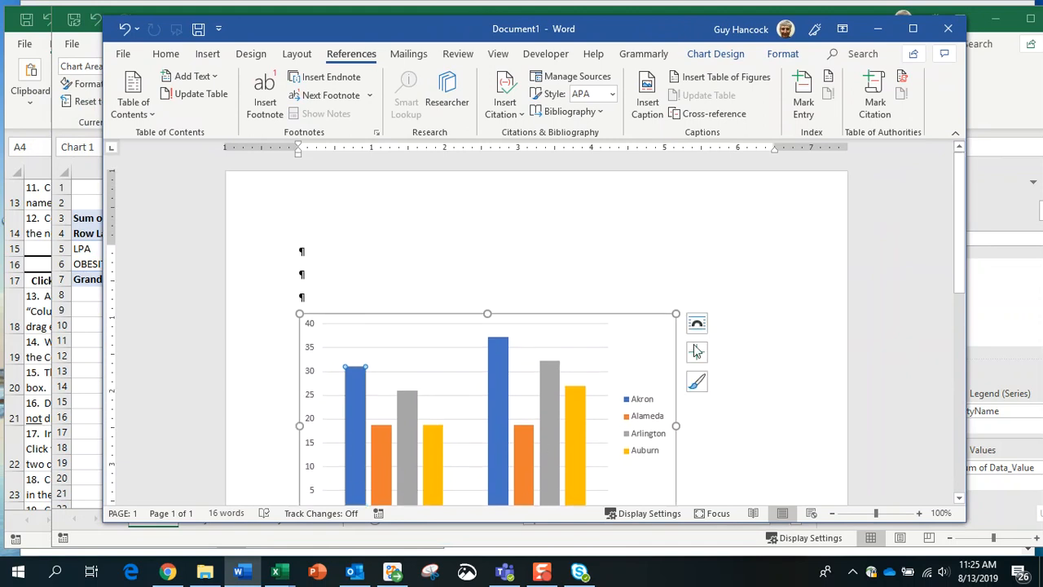
{"action": "scroll", "coordinate": [752, 290], "scroll_direction": "down", "scroll_amount": 1}
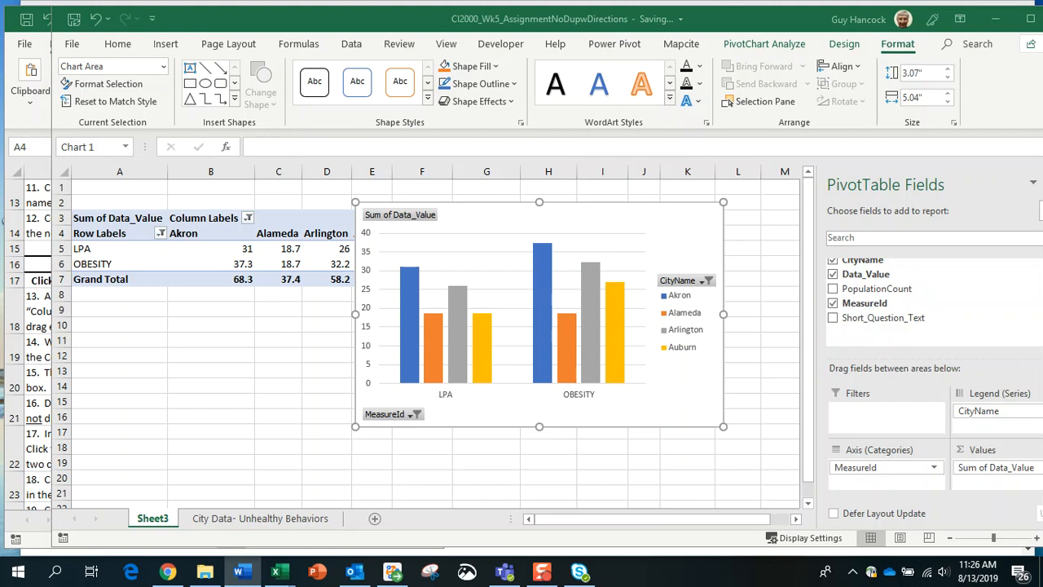
{"action": "left_click_drag", "start_coordinate": [0, 24], "coordinate": [621, 31]}
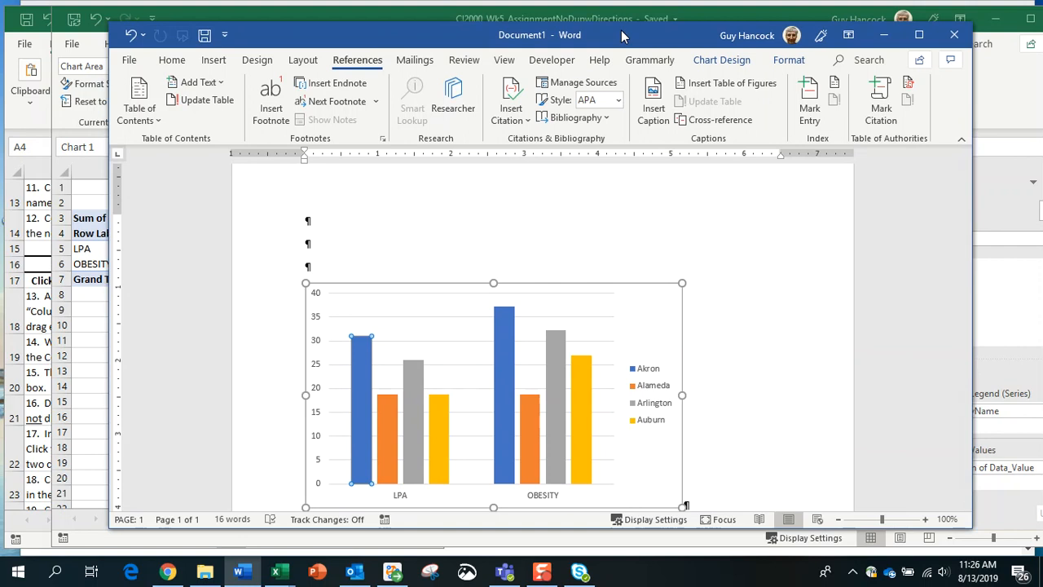
{"action": "left_click_drag", "start_coordinate": [621, 30], "coordinate": [639, 32]}
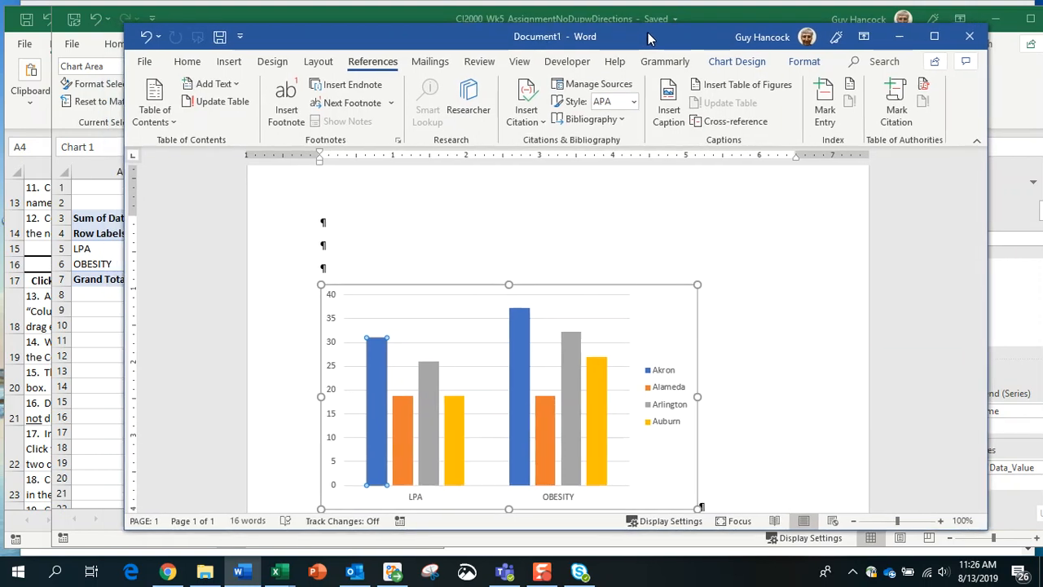
{"action": "right_click", "coordinate": [668, 300]}
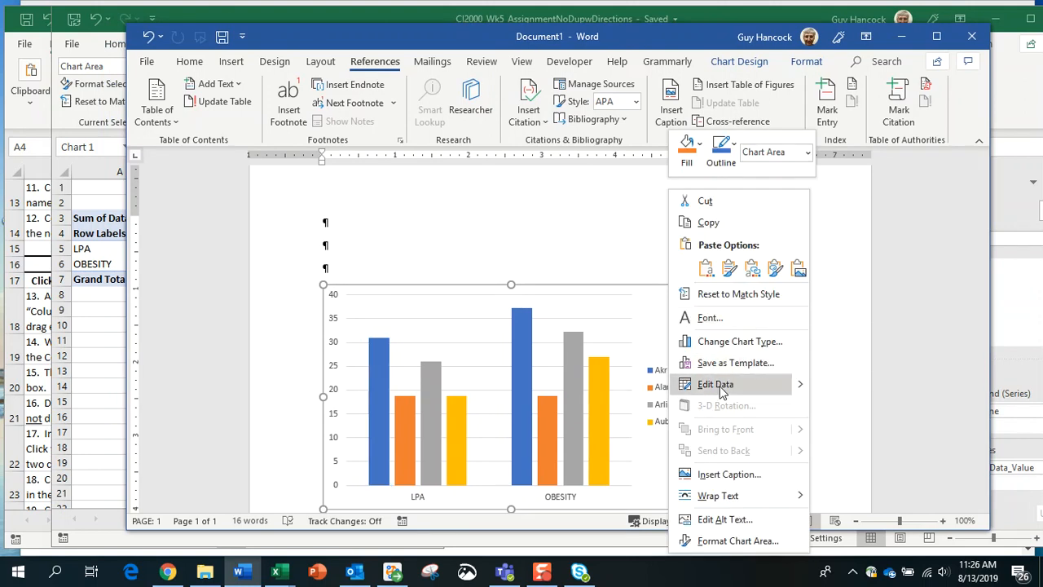
{"action": "mouse_move", "coordinate": [803, 390]}
{"action": "left_click", "coordinate": [863, 385]}
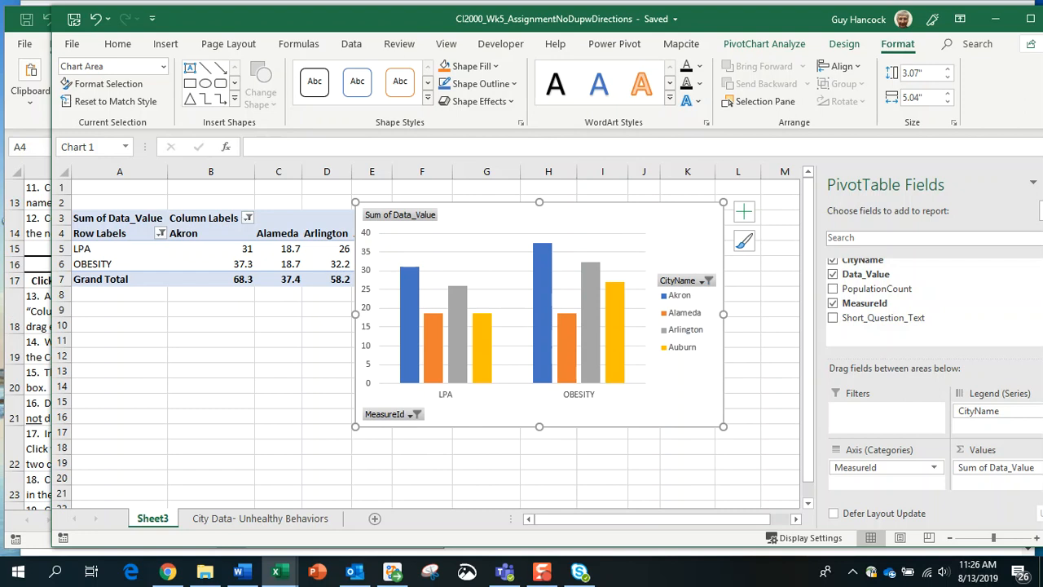
Step: Return Document1 to the front showing the four-city LPA/OBESITY chart, and reposition its window
{"action": "left_click", "coordinate": [243, 573]}
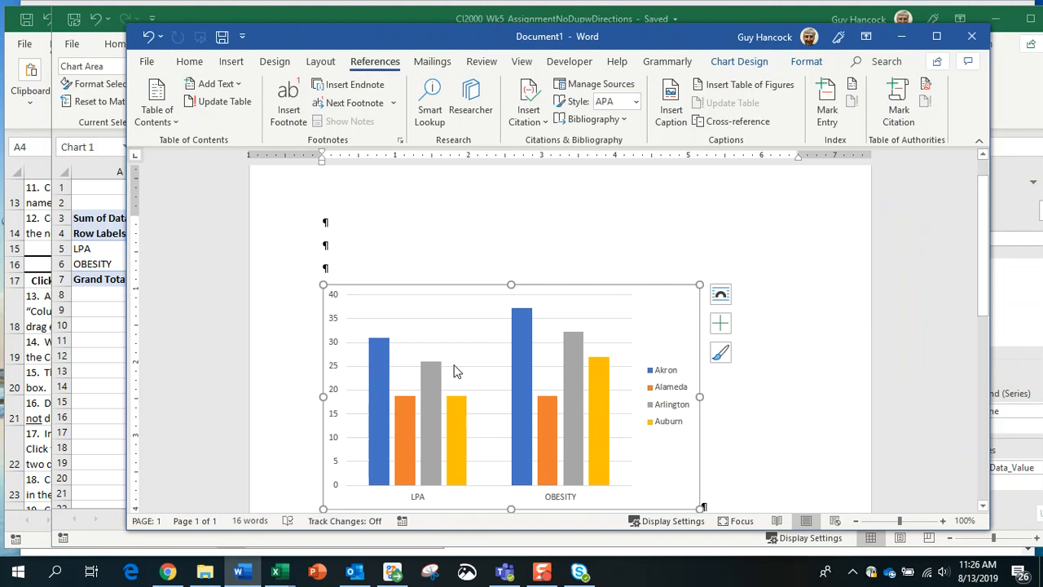
{"action": "right_click", "coordinate": [672, 303]}
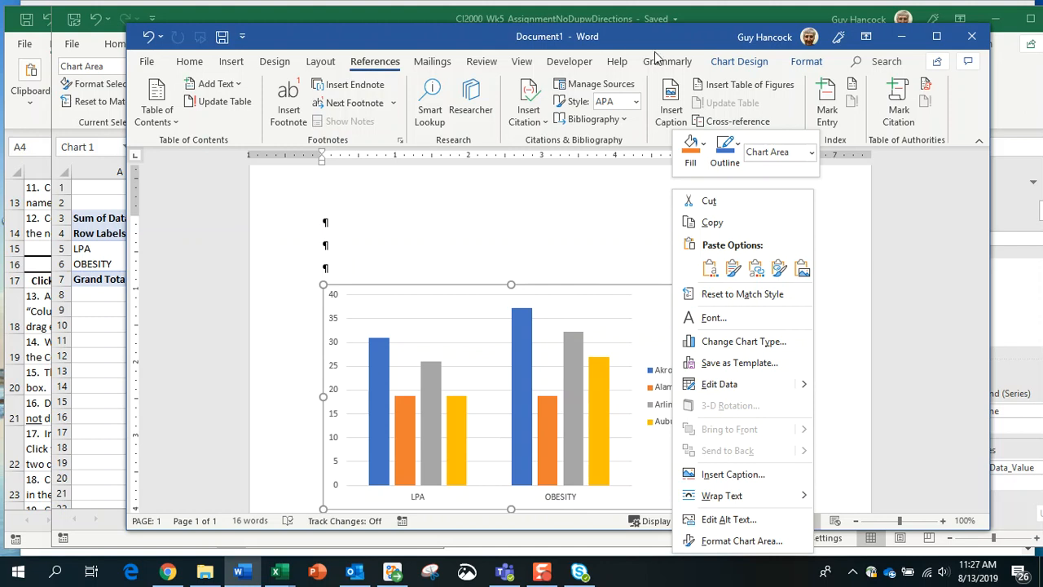
{"action": "left_click", "coordinate": [709, 270]}
{"action": "left_click", "coordinate": [902, 261]}
{"action": "scroll", "coordinate": [903, 261], "scroll_direction": "up", "scroll_amount": 1}
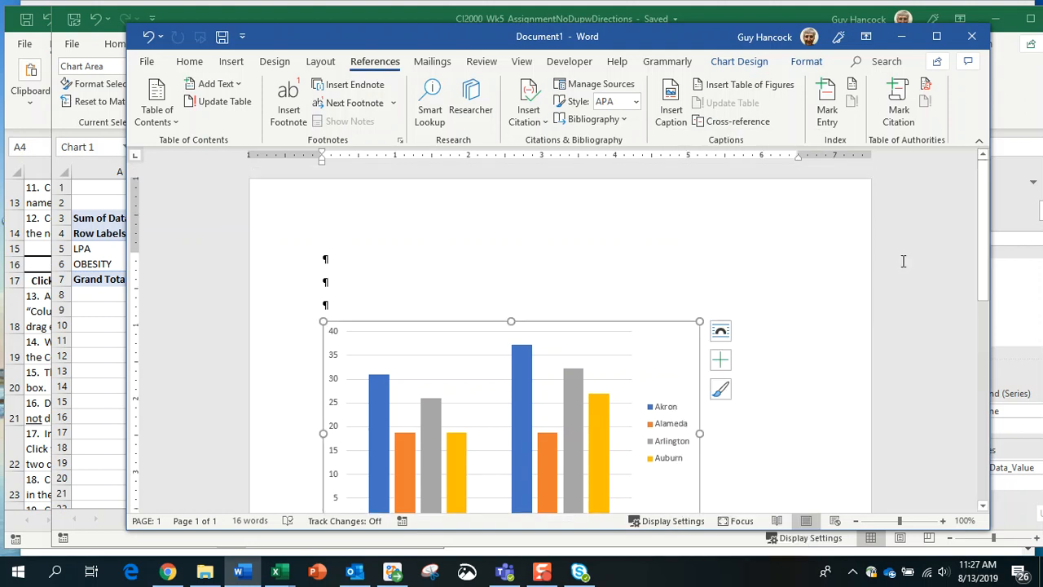
{"action": "left_click_drag", "start_coordinate": [649, 45], "coordinate": [616, 34]}
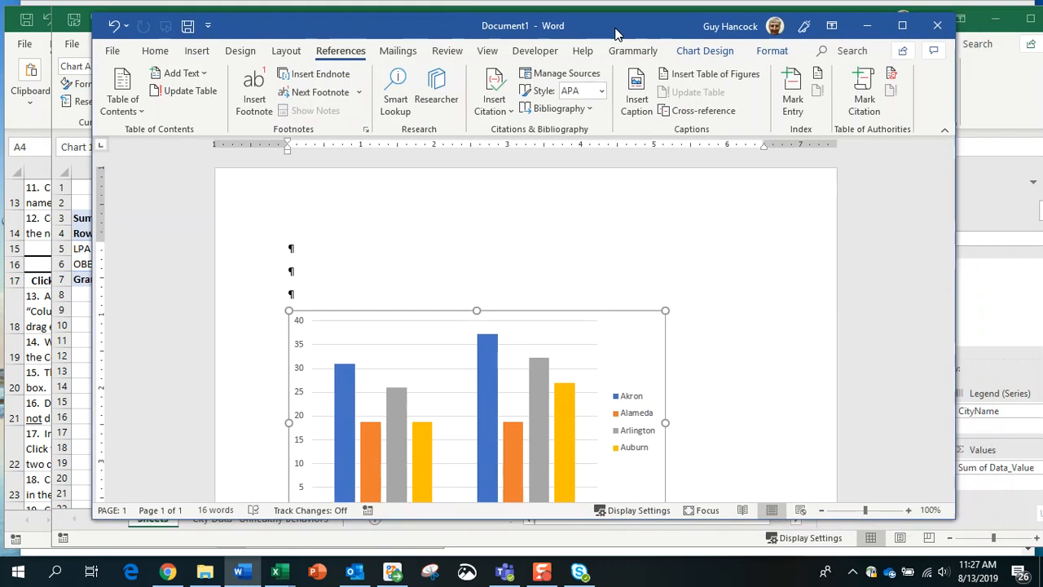